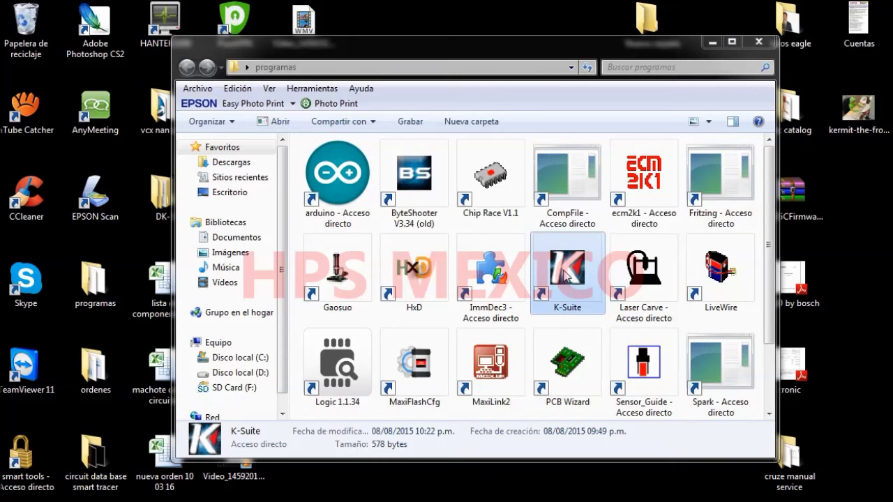
Step: Launch K-Suite from the programas folder and minimize the folder window
{"action": "left_click", "coordinate": [566, 278]}
{"action": "left_click", "coordinate": [712, 42]}
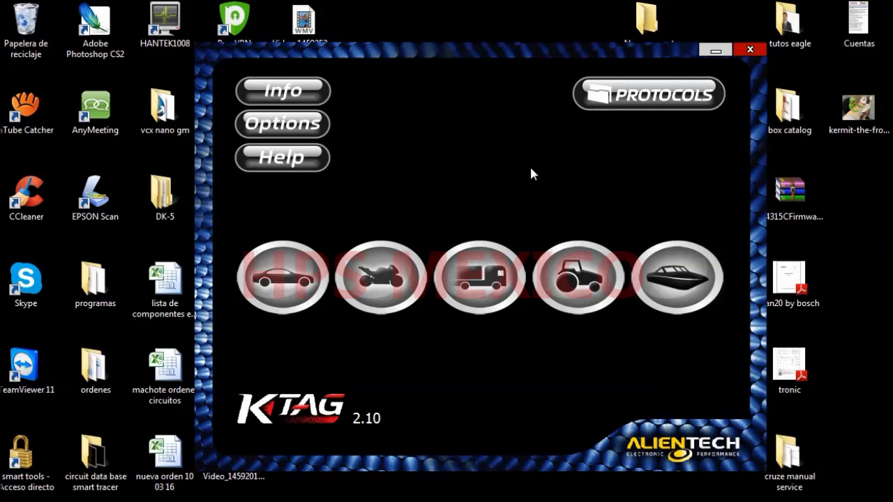
Step: Change the interface language to Deutsch in the options and close the options dialog
{"action": "left_click", "coordinate": [300, 124]}
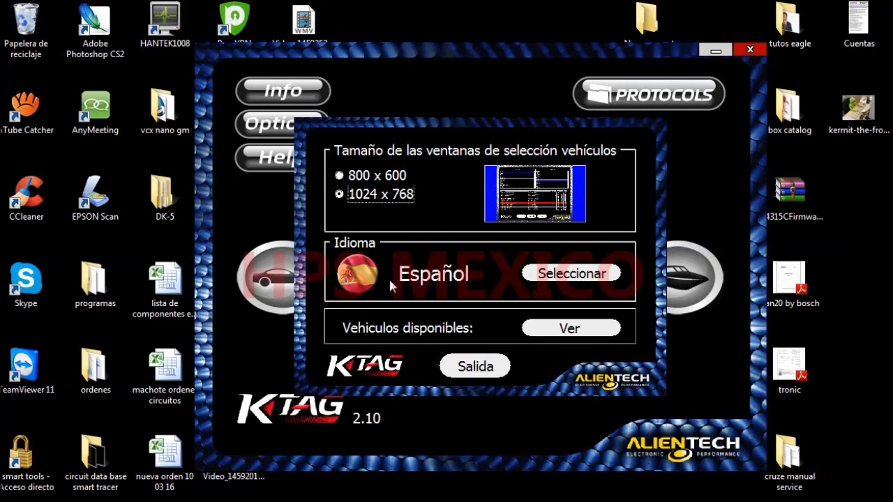
{"action": "left_click", "coordinate": [556, 281]}
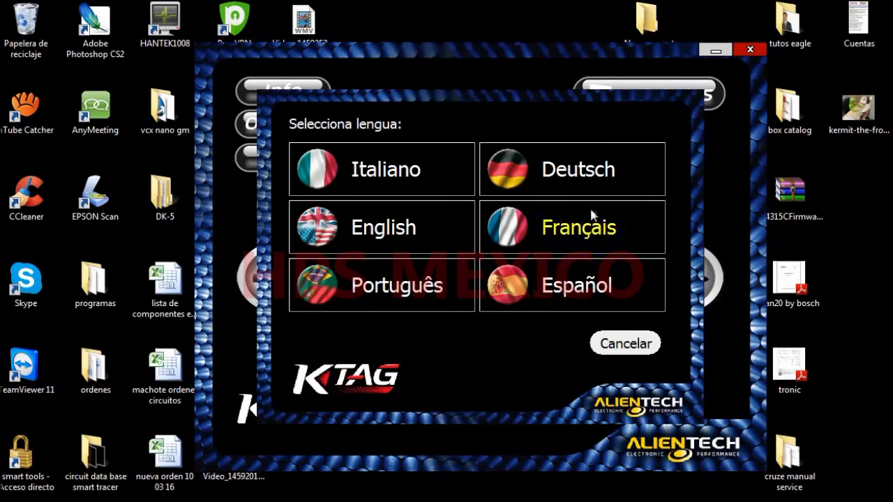
{"action": "left_click", "coordinate": [579, 170]}
{"action": "left_click", "coordinate": [478, 370]}
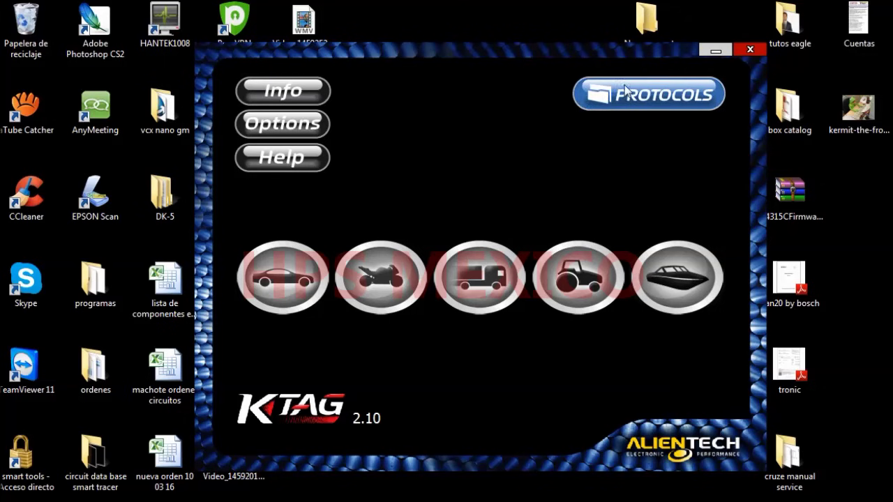
Step: Open the protocol list and view the control units under K-TAG groups BDM 68K, BDM HC12 and BDM MPC5XX
{"action": "left_click", "coordinate": [656, 97]}
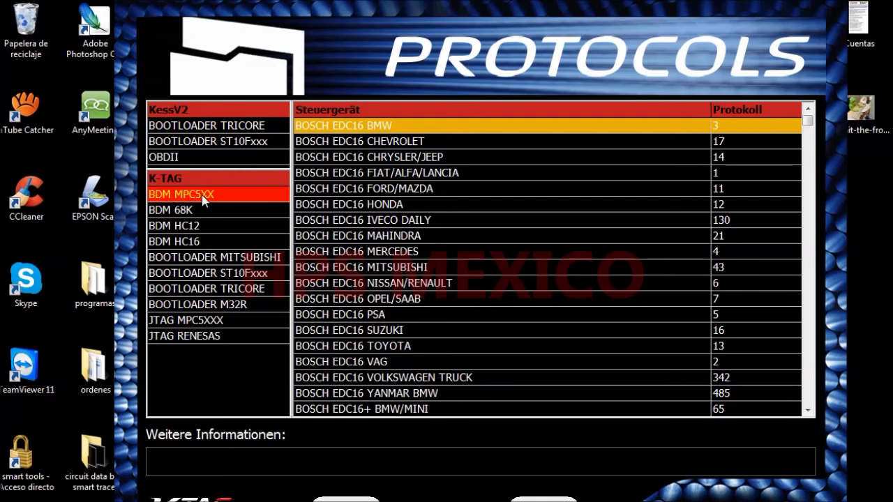
{"action": "left_click", "coordinate": [178, 211]}
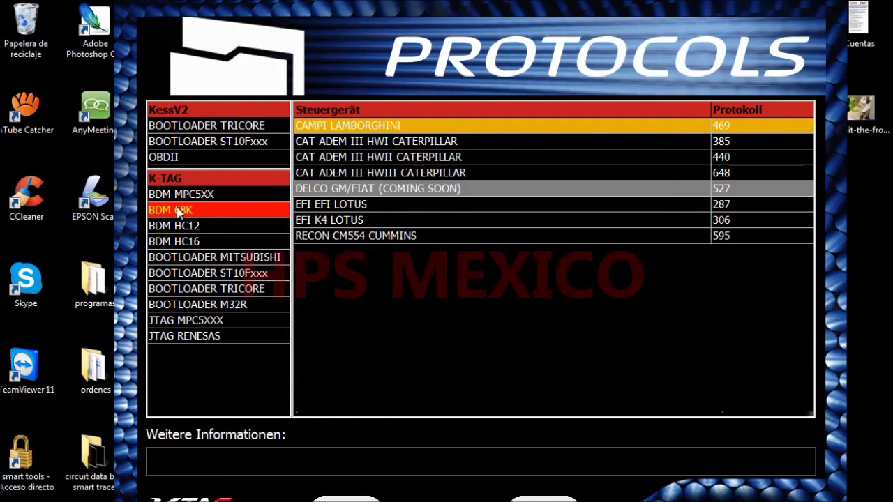
{"action": "left_click", "coordinate": [181, 227]}
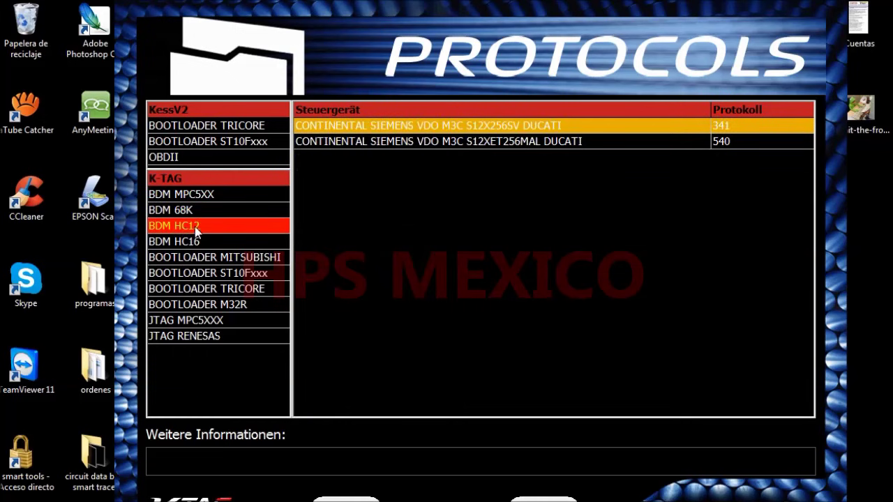
{"action": "left_click", "coordinate": [178, 195]}
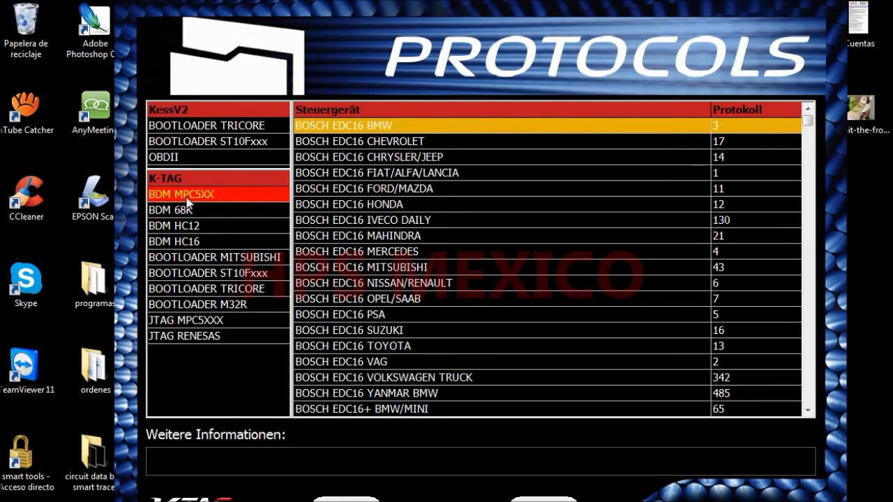
Step: Browse the BDM MPC5XX control units from BOSCH EDC16 HONDA down to CONTINENTAL SIM2K CHEVROLET
{"action": "left_click", "coordinate": [387, 204]}
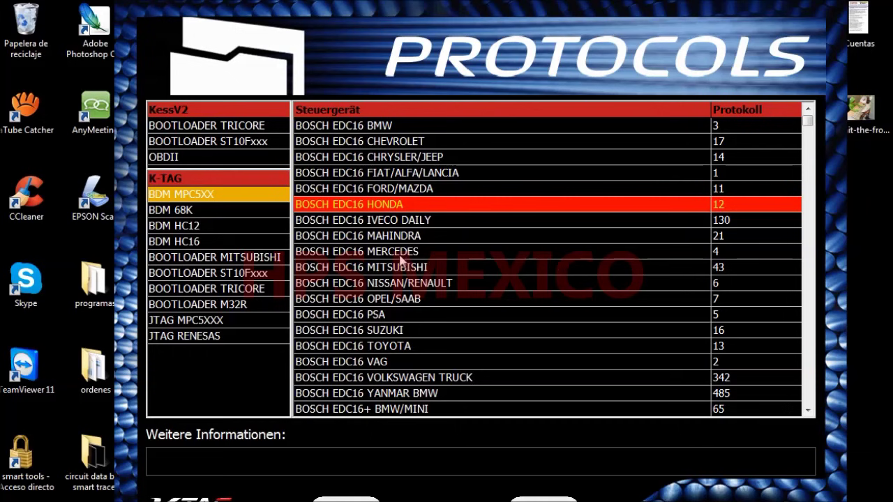
{"action": "key", "text": "Down"}
{"action": "key", "text": "Down"}
{"action": "key", "text": "Down"}
{"action": "key", "text": "Down"}
{"action": "key", "text": "Down"}
{"action": "key", "text": "Down"}
{"action": "key", "text": "Down"}
{"action": "key", "text": "Down"}
{"action": "key", "text": "Down"}
{"action": "key", "text": "Down"}
{"action": "key", "text": "Down"}
{"action": "key", "text": "Down"}
{"action": "key", "text": "Down"}
{"action": "key", "text": "Down"}
{"action": "key", "text": "Down"}
{"action": "key", "text": "Down"}
{"action": "key", "text": "Down"}
{"action": "key", "text": "Down"}
{"action": "key", "text": "Down"}
{"action": "key", "text": "Down"}
{"action": "key", "text": "Down"}
{"action": "key", "text": "Down"}
{"action": "key", "text": "Down"}
{"action": "key", "text": "Down"}
{"action": "key", "text": "Down"}
{"action": "key", "text": "Down"}
{"action": "key", "text": "Down"}
{"action": "key", "text": "Down"}
{"action": "key", "text": "Down"}
{"action": "key", "text": "Down"}
{"action": "key", "text": "Down"}
{"action": "key", "text": "Down"}
{"action": "key", "text": "Down"}
{"action": "key", "text": "Down"}
{"action": "key", "text": "Down"}
{"action": "key", "text": "Down"}
{"action": "key", "text": "Down"}
{"action": "key", "text": "Down"}
{"action": "key", "text": "Down"}
{"action": "key", "text": "Down"}
{"action": "key", "text": "Down"}
{"action": "key", "text": "Down"}
{"action": "key", "text": "Down"}
{"action": "key", "text": "Down"}
{"action": "key", "text": "Down"}
{"action": "key", "text": "Down"}
{"action": "key", "text": "Down"}
{"action": "key", "text": "Down"}
{"action": "key", "text": "Down"}
{"action": "key", "text": "Down"}
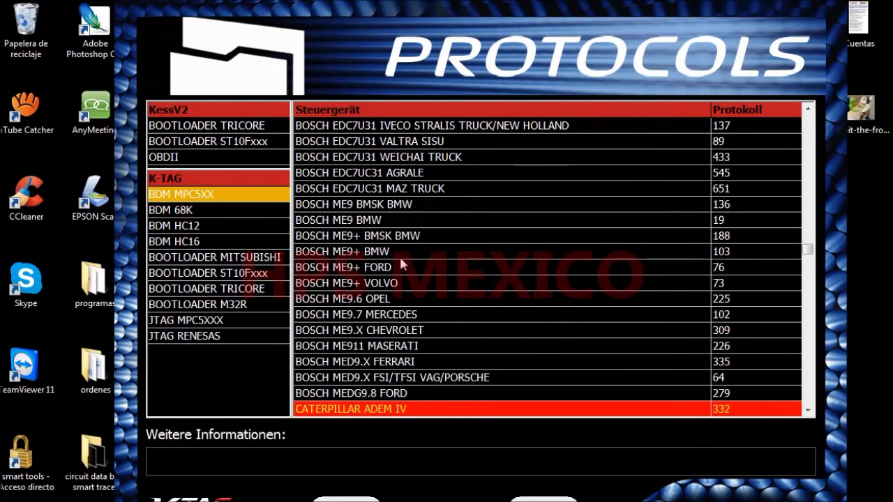
{"action": "key", "text": "Down"}
{"action": "key", "text": "Down"}
{"action": "key", "text": "Down"}
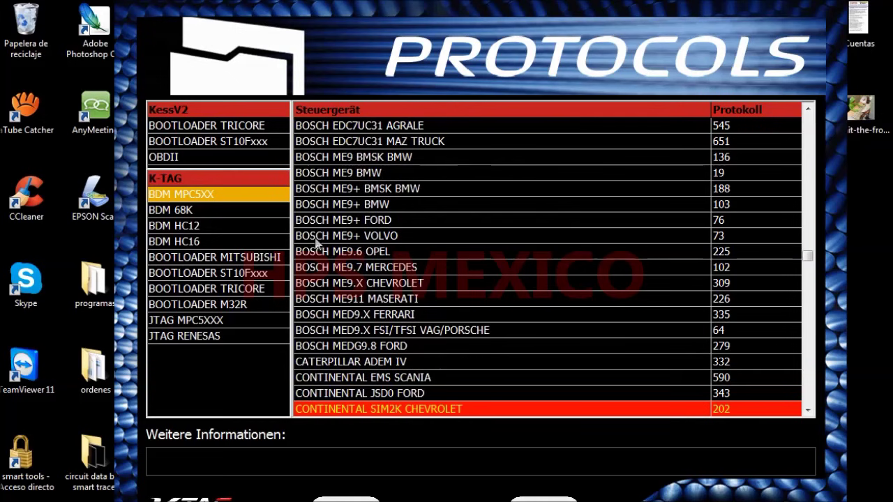
Step: Open the instructions for the BOSCH MED9.X FSI/TFSI VAG/PORSCHE protocol in the BDM MPC5XX group
{"action": "left_click", "coordinate": [358, 156]}
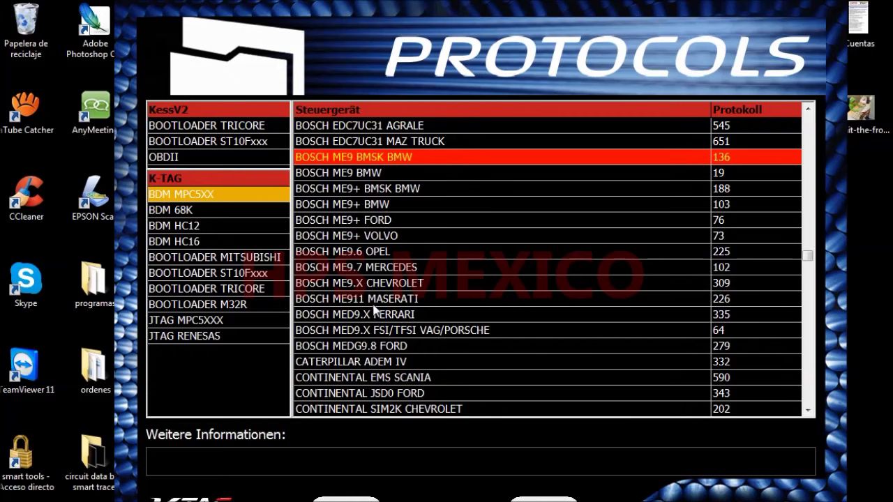
{"action": "left_click", "coordinate": [313, 330]}
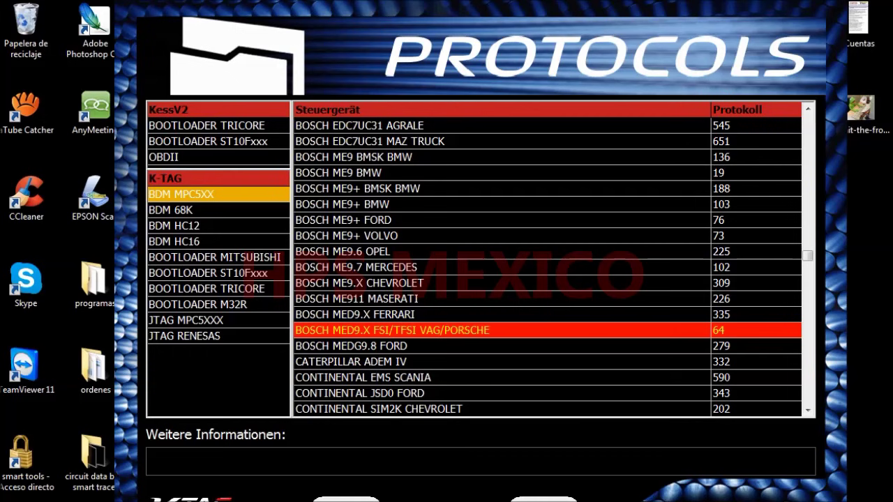
{"action": "key", "text": "Return"}
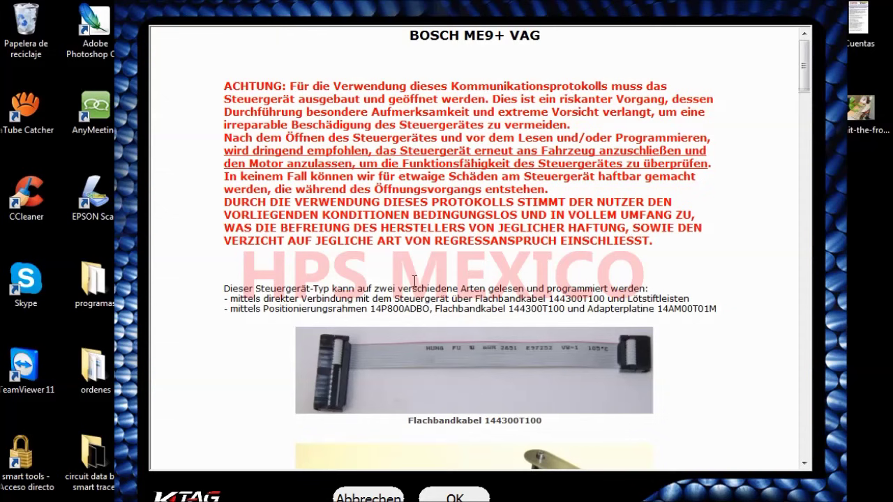
Step: Review the instructions' warning, flat cable 144300T100, positioning frame, backup steps, Master and Slave backup windows, and control unit photo
{"action": "key", "text": "ctrl+a"}
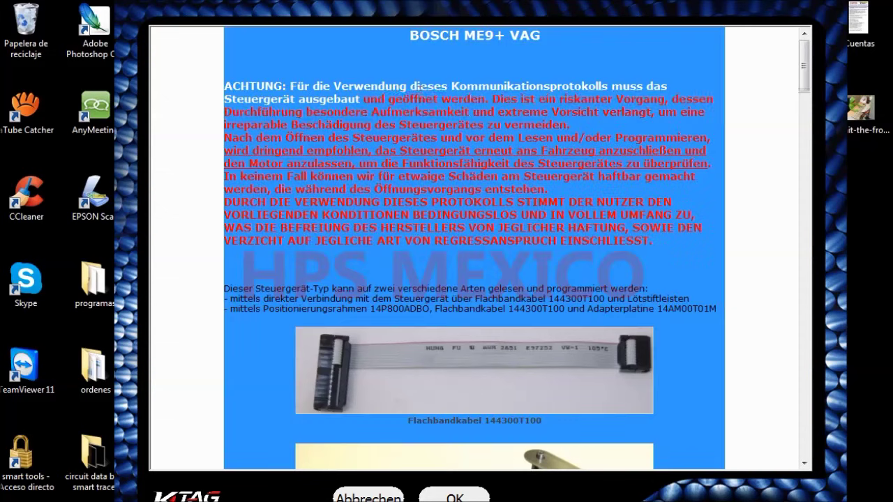
{"action": "left_click", "coordinate": [204, 131]}
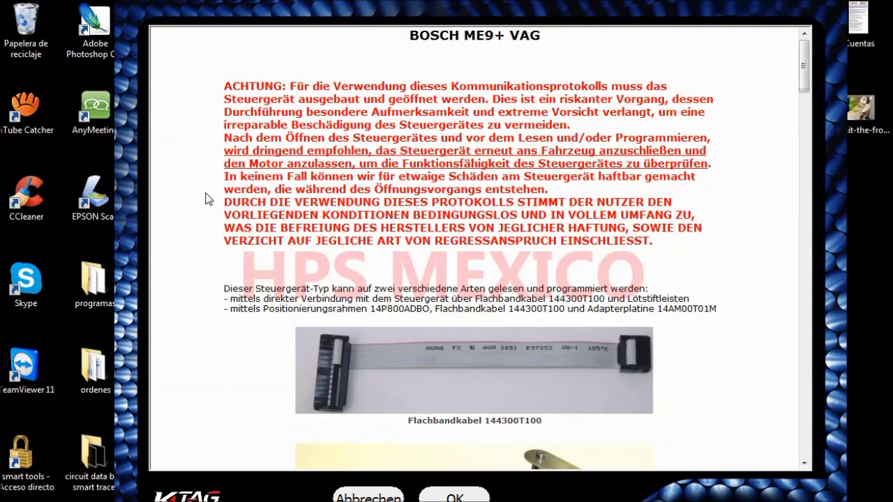
{"action": "scroll", "coordinate": [205, 202], "scroll_direction": "down", "scroll_amount": 5}
{"action": "scroll", "coordinate": [201, 204], "scroll_direction": "up", "scroll_amount": 2}
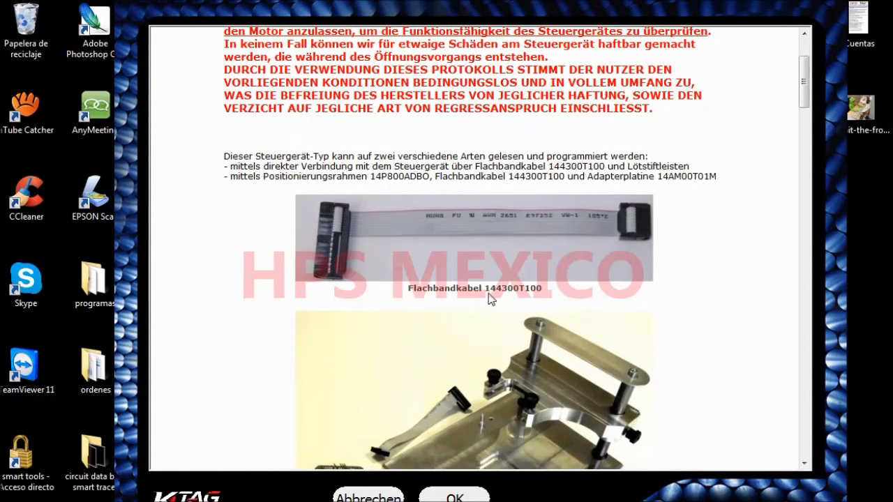
{"action": "double_click", "coordinate": [517, 291]}
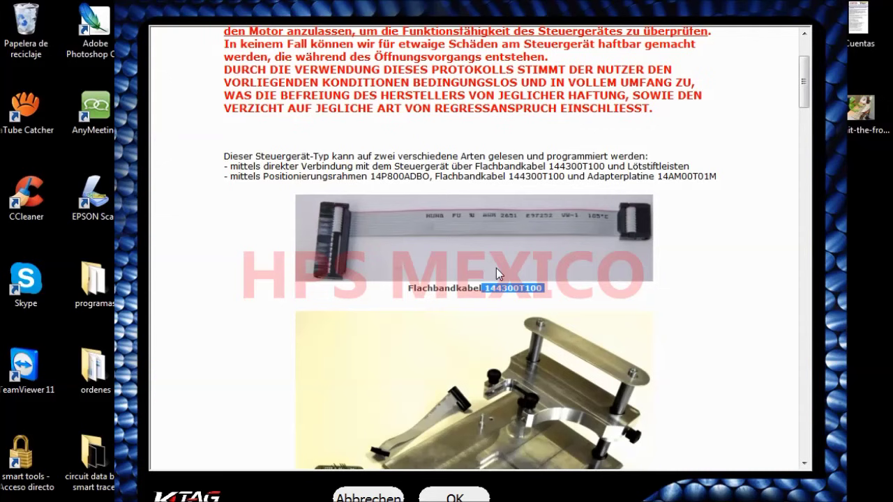
{"action": "scroll", "coordinate": [379, 296], "scroll_direction": "down", "scroll_amount": 5}
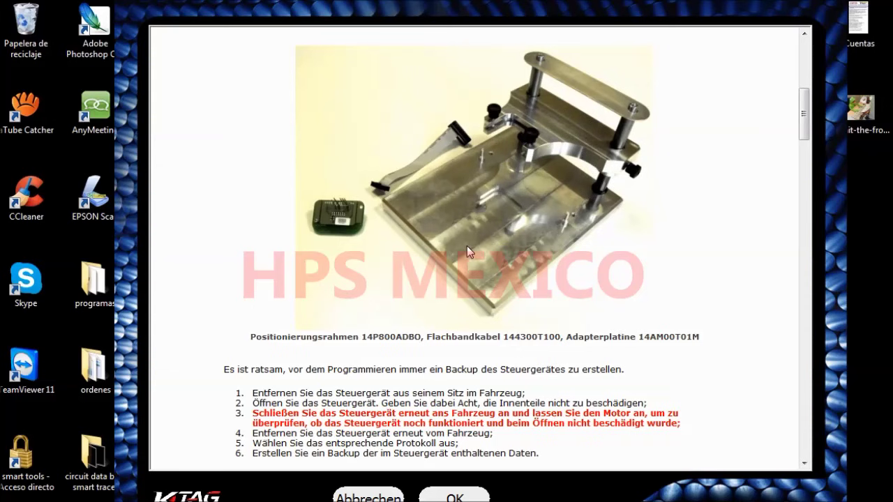
{"action": "scroll", "coordinate": [467, 246], "scroll_direction": "down", "scroll_amount": 7}
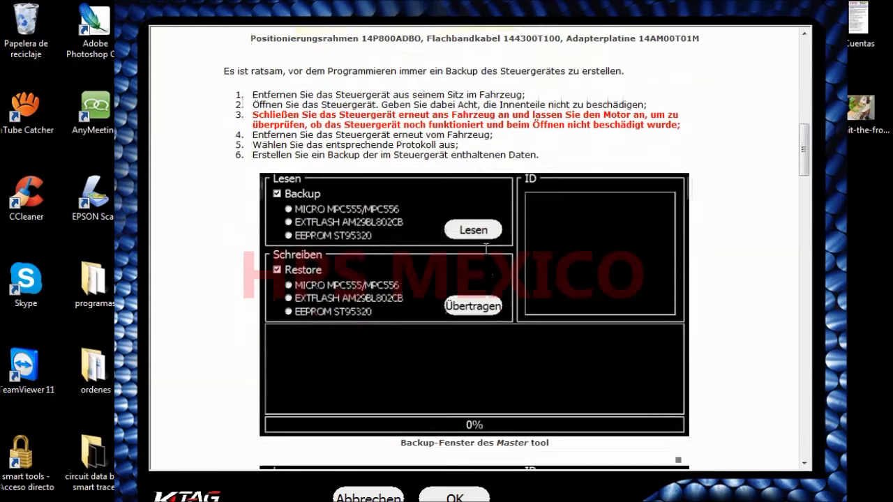
{"action": "scroll", "coordinate": [483, 247], "scroll_direction": "up", "scroll_amount": 1}
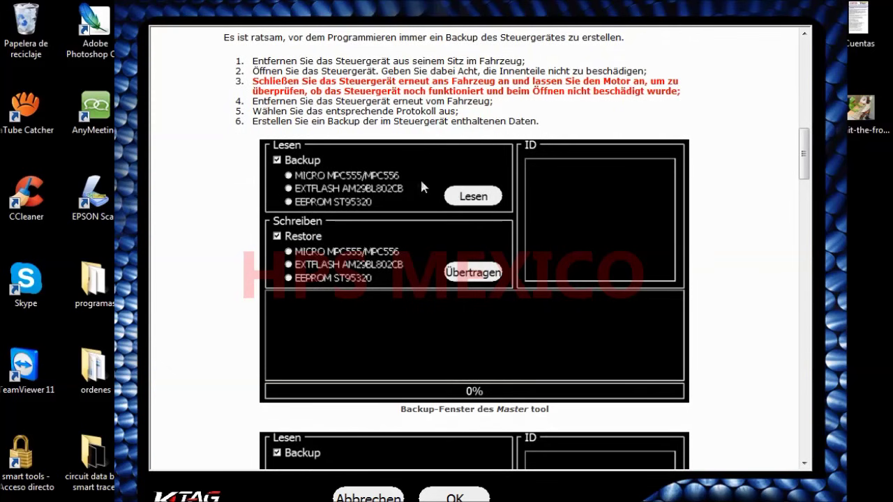
{"action": "scroll", "coordinate": [409, 246], "scroll_direction": "down", "scroll_amount": 4}
{"action": "scroll", "coordinate": [459, 247], "scroll_direction": "down", "scroll_amount": 7}
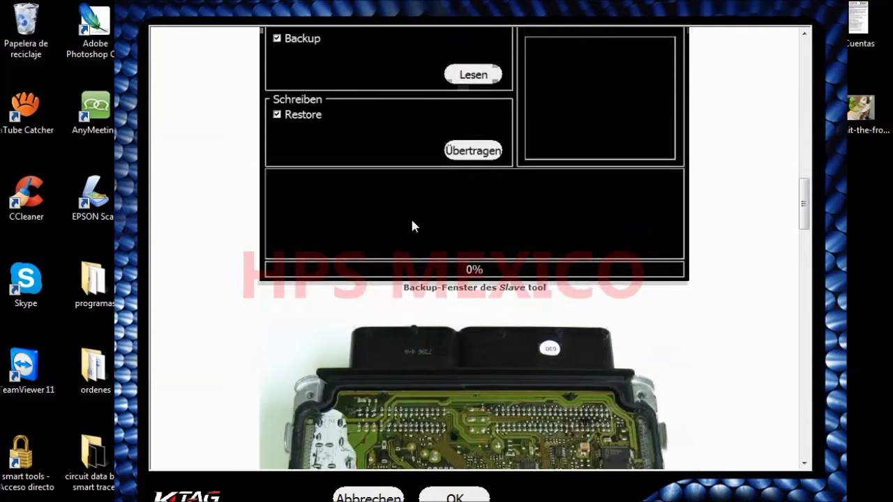
{"action": "scroll", "coordinate": [358, 206], "scroll_direction": "up", "scroll_amount": 1}
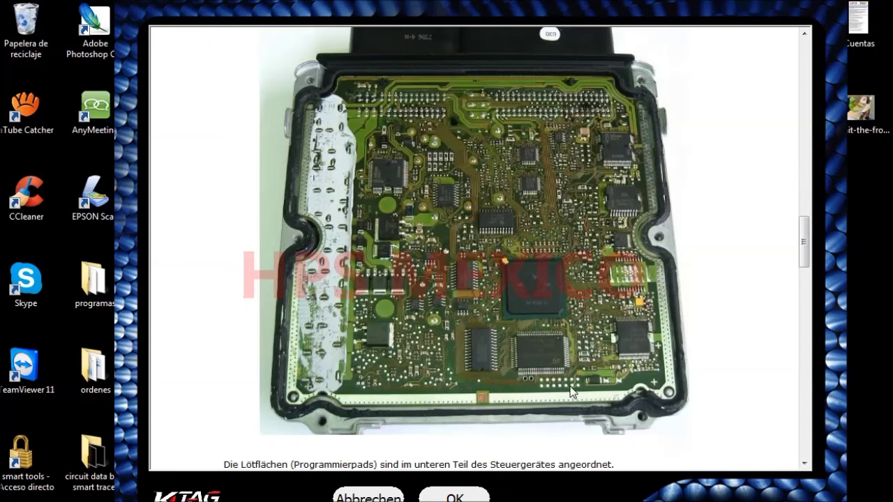
Step: Examine the programming pad location, the direct pin header and flat cable connection, and the positioning frame procedure
{"action": "scroll", "coordinate": [549, 386], "scroll_direction": "down", "scroll_amount": 10}
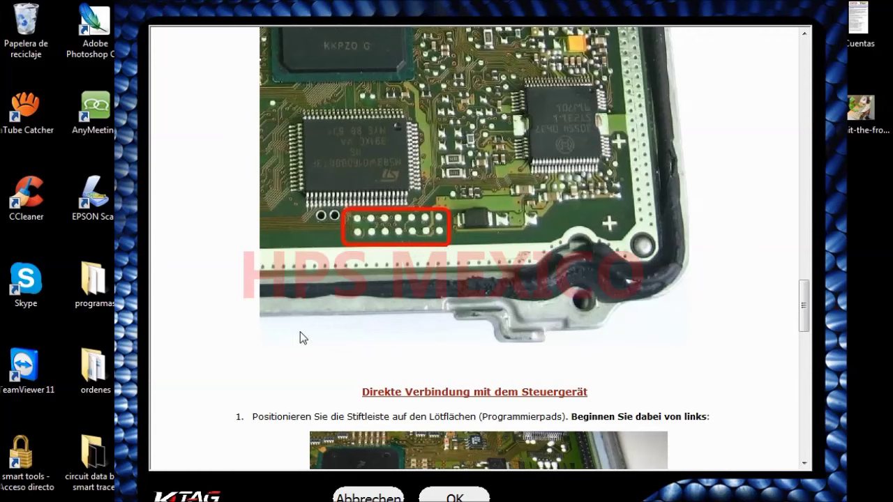
{"action": "scroll", "coordinate": [215, 281], "scroll_direction": "down", "scroll_amount": 3}
{"action": "scroll", "coordinate": [215, 280], "scroll_direction": "down", "scroll_amount": 3}
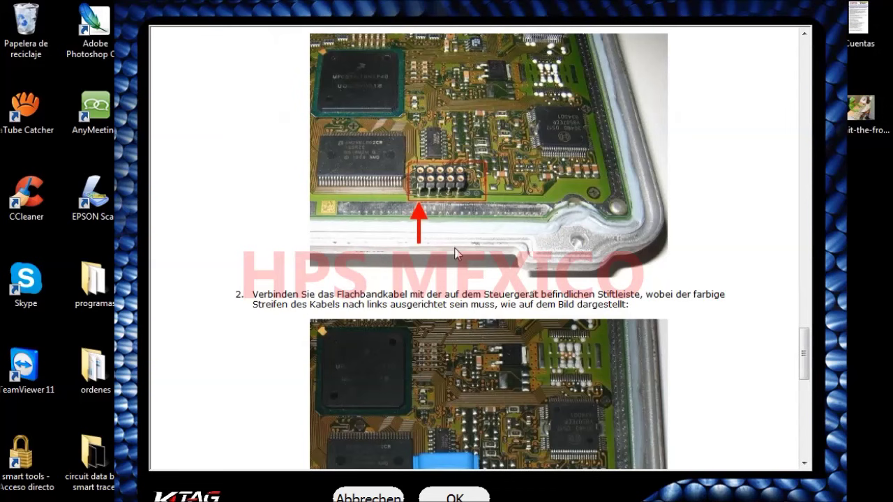
{"action": "scroll", "coordinate": [408, 236], "scroll_direction": "down", "scroll_amount": 5}
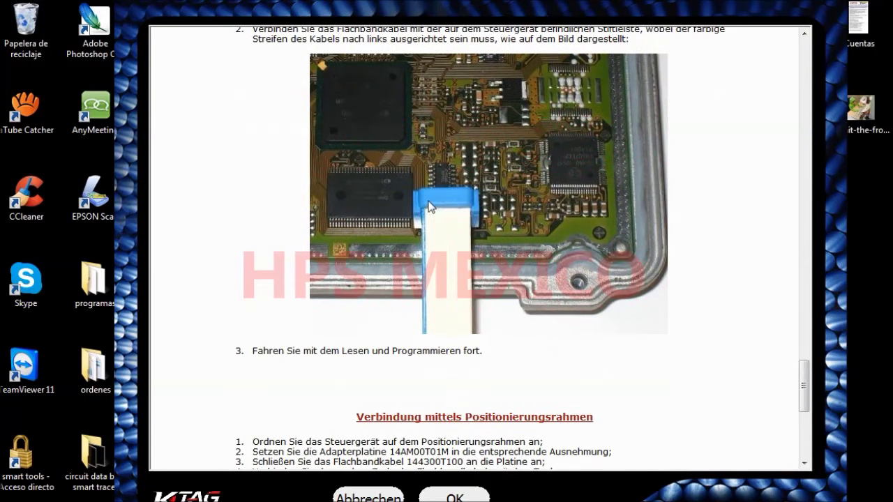
{"action": "scroll", "coordinate": [297, 222], "scroll_direction": "down", "scroll_amount": 7}
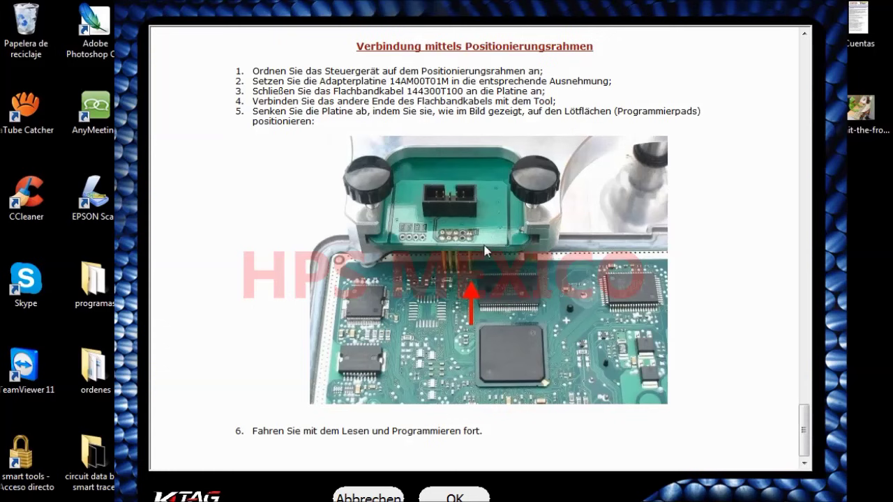
Step: Revisit the photo of the opened control unit board and compare it with the positioning frame connection section
{"action": "scroll", "coordinate": [491, 251], "scroll_direction": "up", "scroll_amount": 5}
{"action": "scroll", "coordinate": [490, 248], "scroll_direction": "up", "scroll_amount": 15}
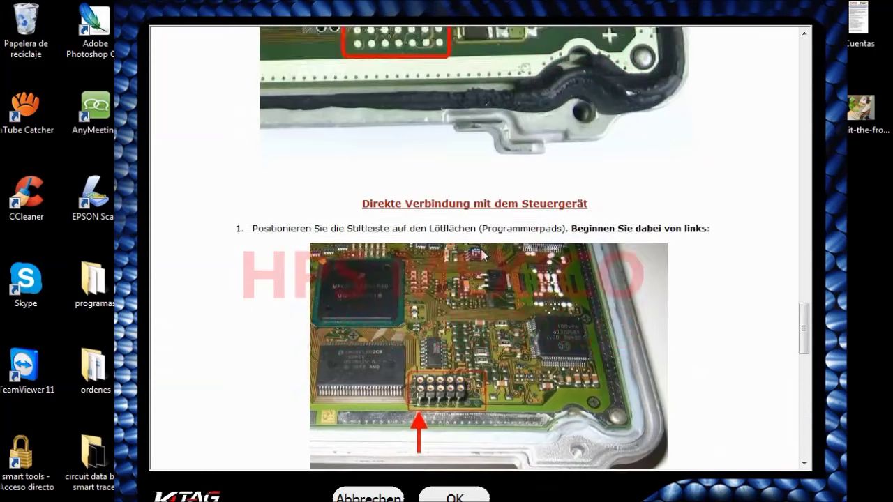
{"action": "scroll", "coordinate": [439, 250], "scroll_direction": "up", "scroll_amount": 10}
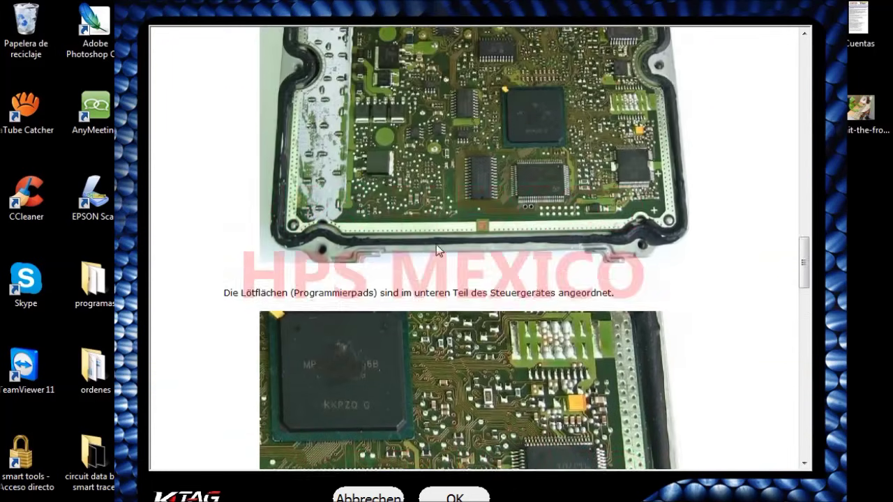
{"action": "scroll", "coordinate": [446, 237], "scroll_direction": "up", "scroll_amount": 10}
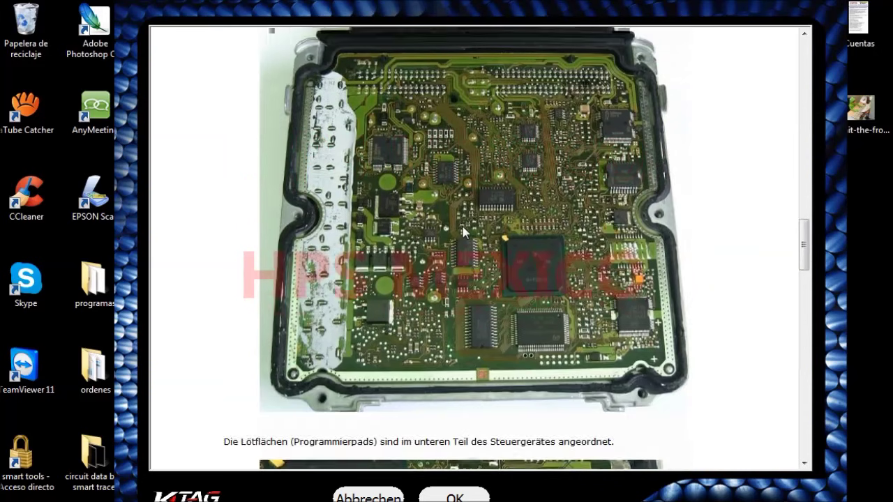
{"action": "scroll", "coordinate": [466, 231], "scroll_direction": "down", "scroll_amount": 15}
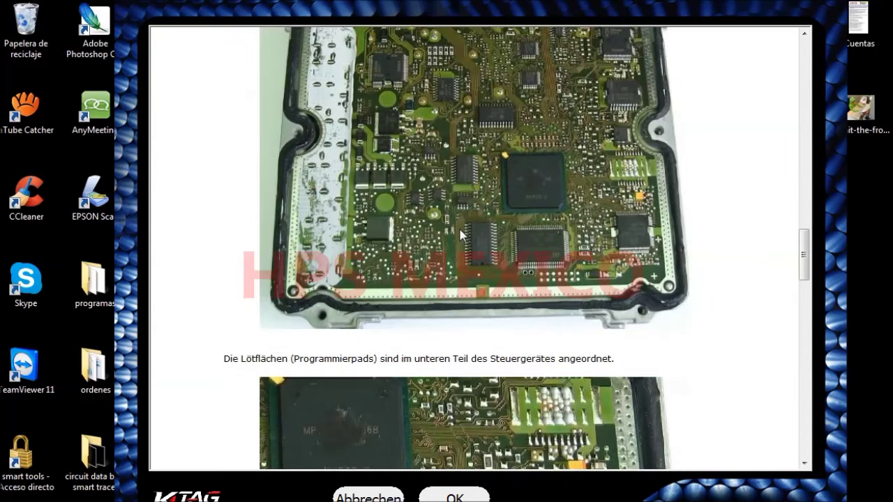
{"action": "scroll", "coordinate": [462, 230], "scroll_direction": "down", "scroll_amount": 15}
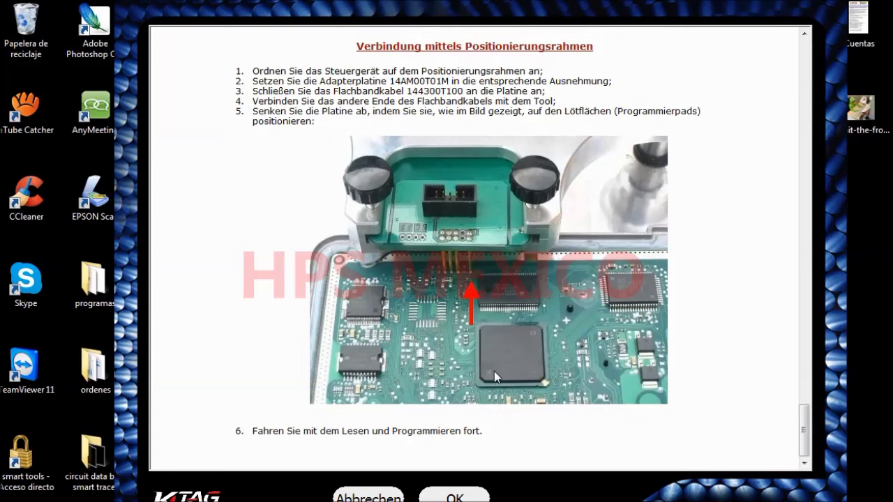
Step: Accept the instructions, view the available MED9.X plug-ins, cancel the selection and leave the protocol list
{"action": "left_click", "coordinate": [457, 497]}
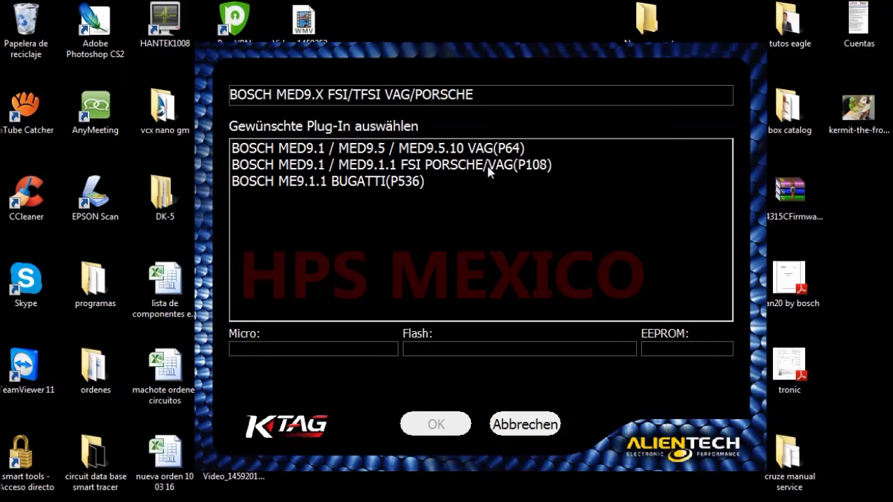
{"action": "left_click", "coordinate": [524, 425]}
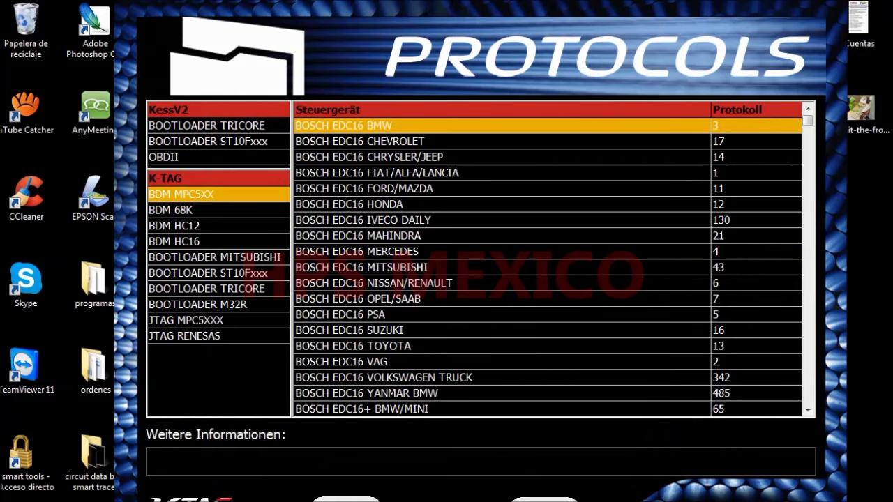
{"action": "left_click", "coordinate": [537, 496]}
Step: Change the interface language from the program options to Spanish and close the options
{"action": "left_click", "coordinate": [297, 125]}
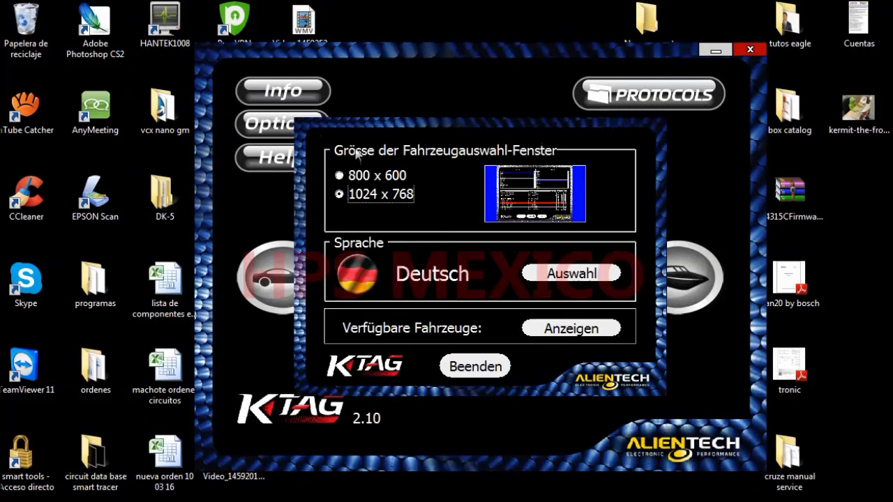
{"action": "left_click", "coordinate": [568, 277]}
{"action": "left_click", "coordinate": [561, 287]}
{"action": "left_click", "coordinate": [474, 367]}
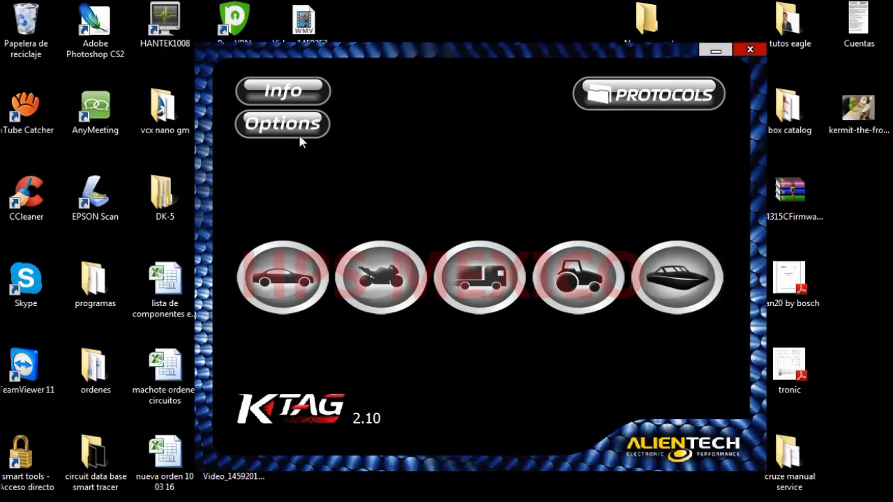
Step: Look through the BDM MPC5XX control units in the Spanish protocol list and leave the list
{"action": "left_click", "coordinate": [649, 94]}
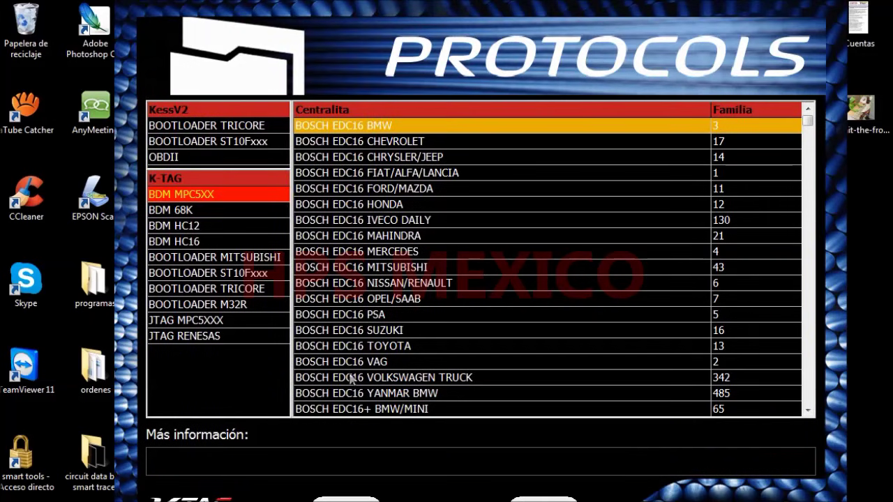
{"action": "key", "text": "Down"}
{"action": "key", "text": "Down"}
{"action": "key", "text": "Down"}
{"action": "key", "text": "Down"}
{"action": "key", "text": "Down"}
{"action": "key", "text": "Down"}
{"action": "key", "text": "Down"}
{"action": "key", "text": "Down"}
{"action": "key", "text": "Down"}
{"action": "key", "text": "Up"}
{"action": "key", "text": "Up"}
{"action": "key", "text": "Up"}
{"action": "key", "text": "Up"}
{"action": "key", "text": "Up"}
{"action": "key", "text": "Up"}
{"action": "key", "text": "Up"}
{"action": "key", "text": "Up"}
{"action": "key", "text": "Up"}
{"action": "left_click", "coordinate": [544, 499]}
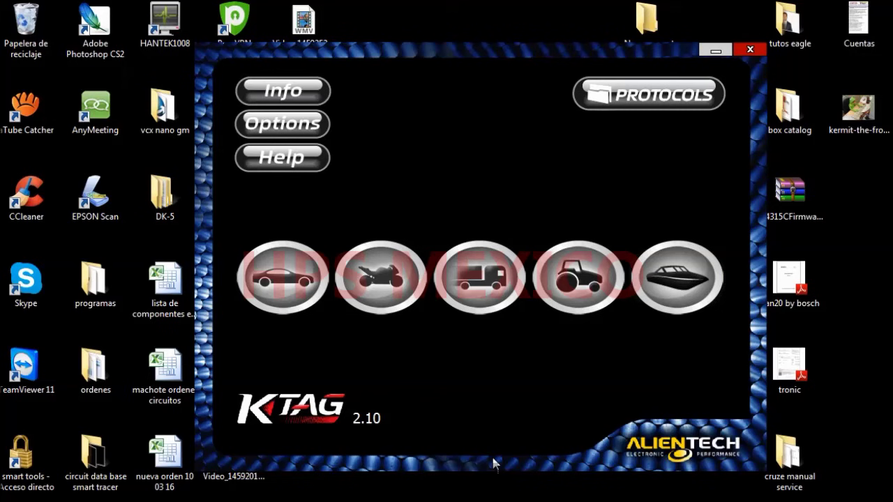
Step: Open the K-TAG car catalogue and select the SEAT brand
{"action": "left_click", "coordinate": [284, 288]}
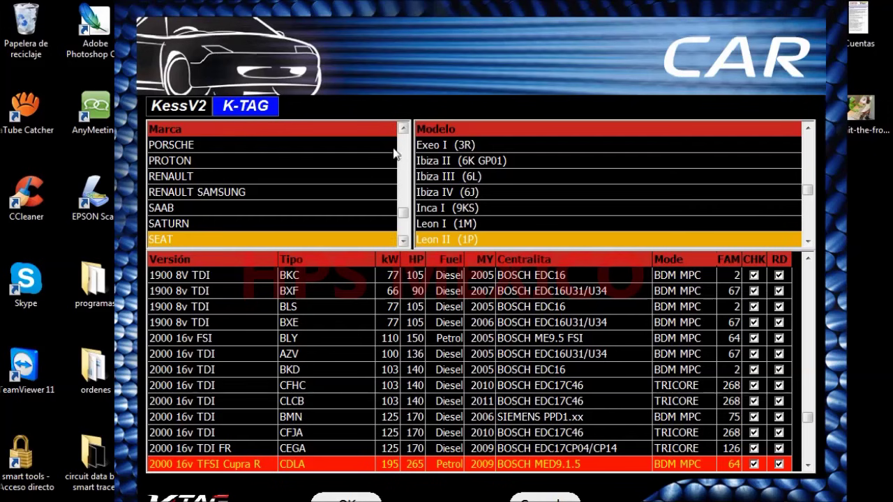
{"action": "left_click", "coordinate": [306, 190]}
{"action": "key", "text": "Down"}
{"action": "key", "text": "Down"}
{"action": "key", "text": "Down"}
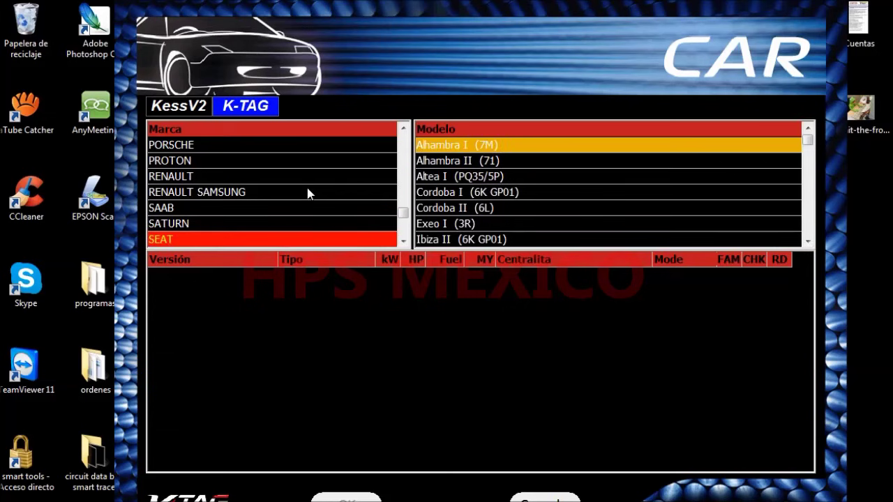
Step: Select the Leon II (1P) among the SEAT models
{"action": "left_click", "coordinate": [454, 181]}
{"action": "left_click", "coordinate": [464, 198]}
{"action": "key", "text": "Down"}
{"action": "key", "text": "Down"}
{"action": "key", "text": "Down"}
{"action": "key", "text": "Down"}
{"action": "key", "text": "Down"}
{"action": "key", "text": "Down"}
{"action": "key", "text": "Down"}
{"action": "key", "text": "Down"}
{"action": "key", "text": "Down"}
{"action": "key", "text": "Down"}
{"action": "key", "text": "Down"}
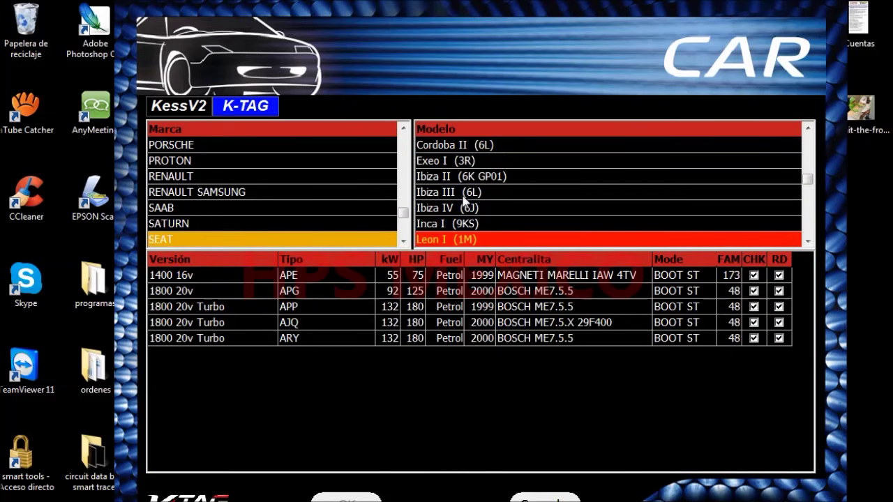
{"action": "left_click", "coordinate": [455, 197]}
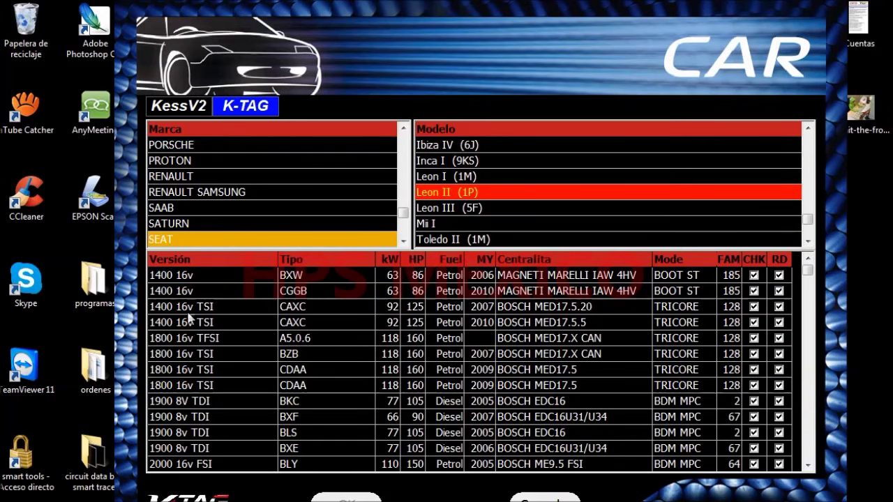
Step: Choose the Leon II version 2000 16v TFSI Cupra R, type CDLA, with BOSCH MED9.1.5, and confirm the vehicle
{"action": "left_click", "coordinate": [533, 340]}
{"action": "key", "text": "Down"}
{"action": "key", "text": "Down"}
{"action": "key", "text": "Down"}
{"action": "key", "text": "Down"}
{"action": "key", "text": "Down"}
{"action": "key", "text": "Down"}
{"action": "key", "text": "Down"}
{"action": "key", "text": "Down"}
{"action": "key", "text": "Down"}
{"action": "key", "text": "Down"}
{"action": "key", "text": "Down"}
{"action": "key", "text": "Down"}
{"action": "key", "text": "Down"}
{"action": "key", "text": "Down"}
{"action": "key", "text": "Down"}
{"action": "key", "text": "Down"}
{"action": "key", "text": "Down"}
{"action": "key", "text": "Down"}
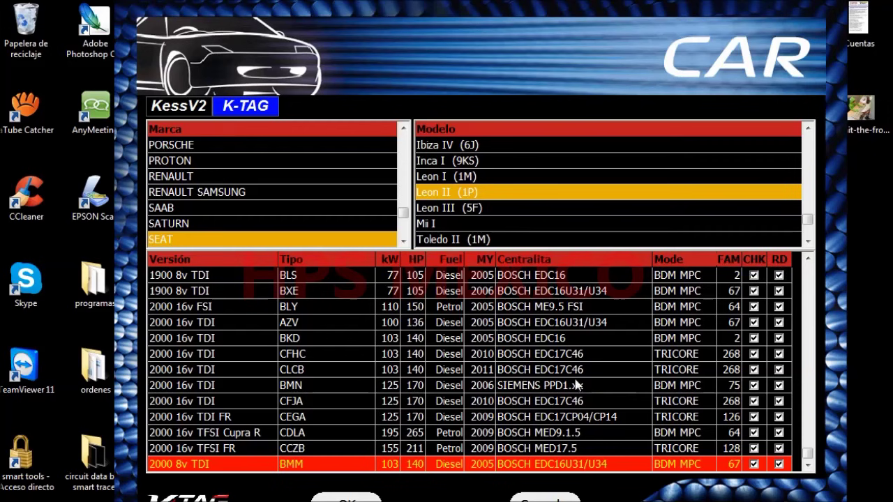
{"action": "scroll", "coordinate": [526, 415], "scroll_direction": "up", "scroll_amount": 5}
{"action": "scroll", "coordinate": [525, 394], "scroll_direction": "up", "scroll_amount": 11}
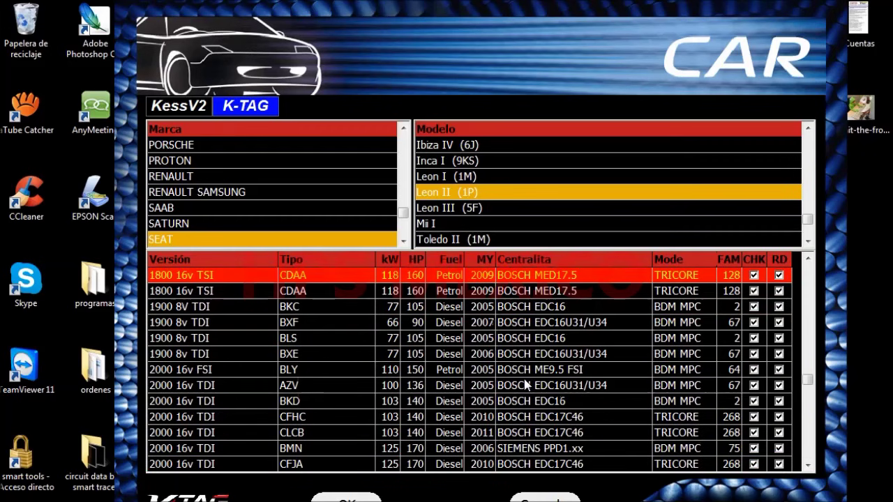
{"action": "scroll", "coordinate": [527, 384], "scroll_direction": "down", "scroll_amount": 4}
{"action": "scroll", "coordinate": [526, 385], "scroll_direction": "down", "scroll_amount": 11}
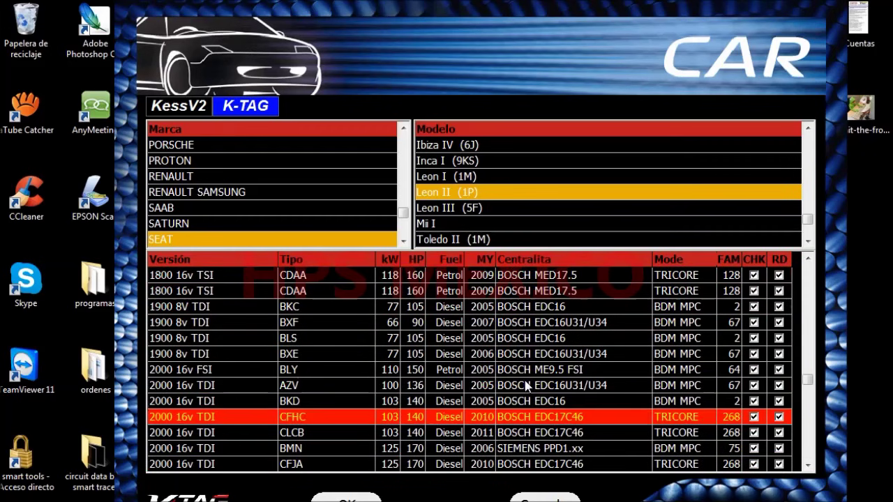
{"action": "scroll", "coordinate": [526, 386], "scroll_direction": "down", "scroll_amount": 1}
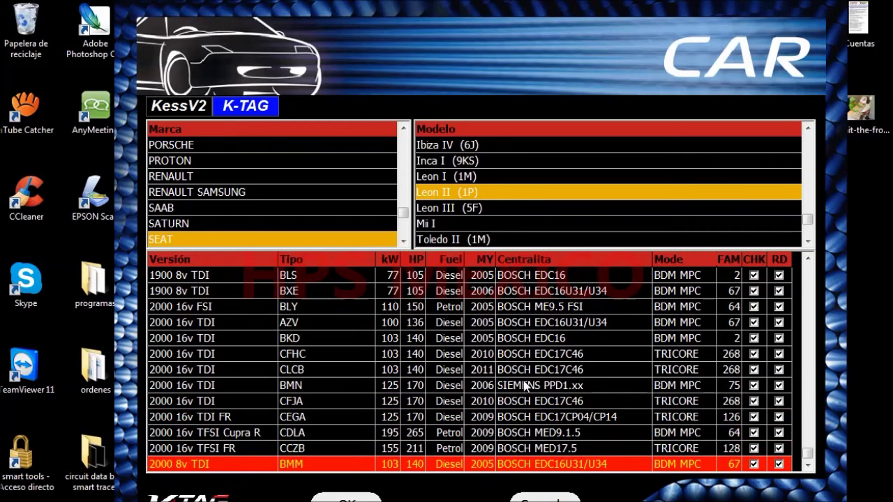
{"action": "left_click", "coordinate": [521, 432]}
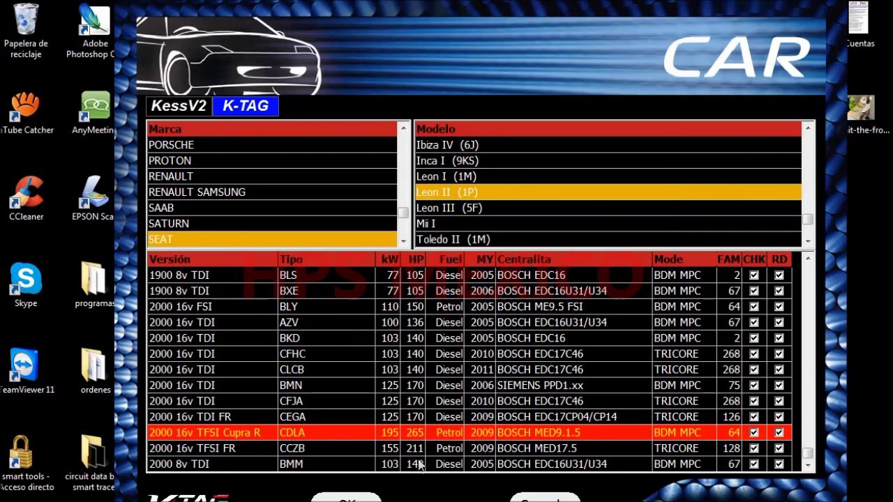
{"action": "left_click", "coordinate": [346, 498]}
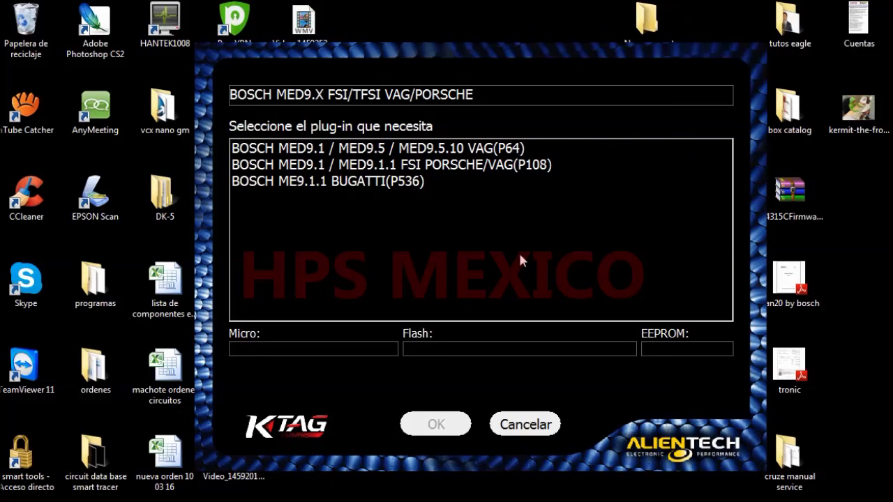
Step: Compare the micro and EEPROM of plug-ins P64 and P108, and load BOSCH MED9.1 / MED9.5 / MED9.5.10 VAG(P64)
{"action": "left_click", "coordinate": [512, 151]}
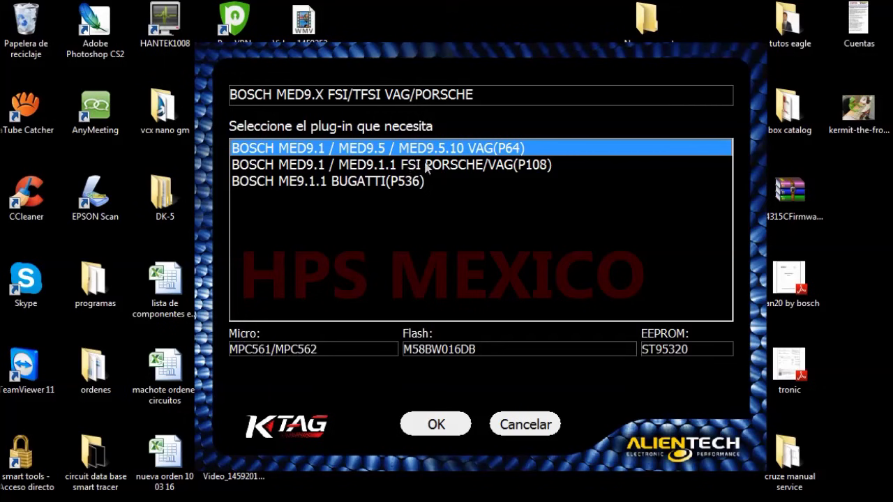
{"action": "left_click", "coordinate": [525, 166]}
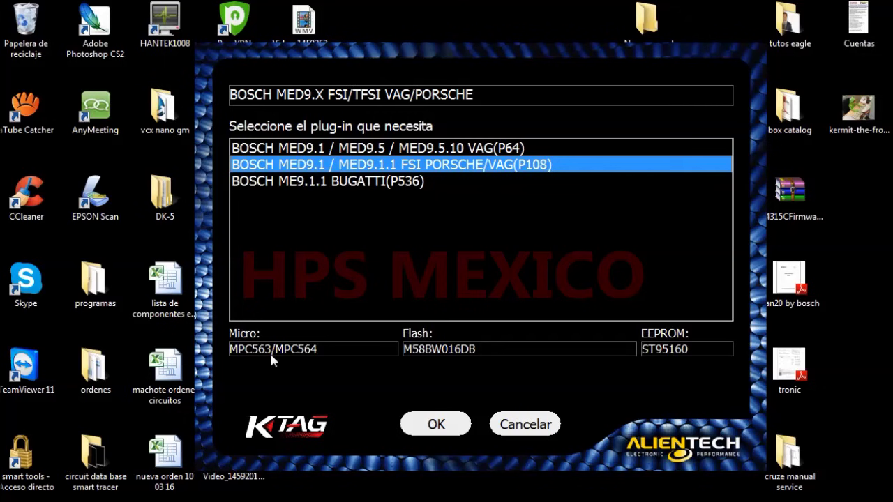
{"action": "left_click", "coordinate": [301, 149]}
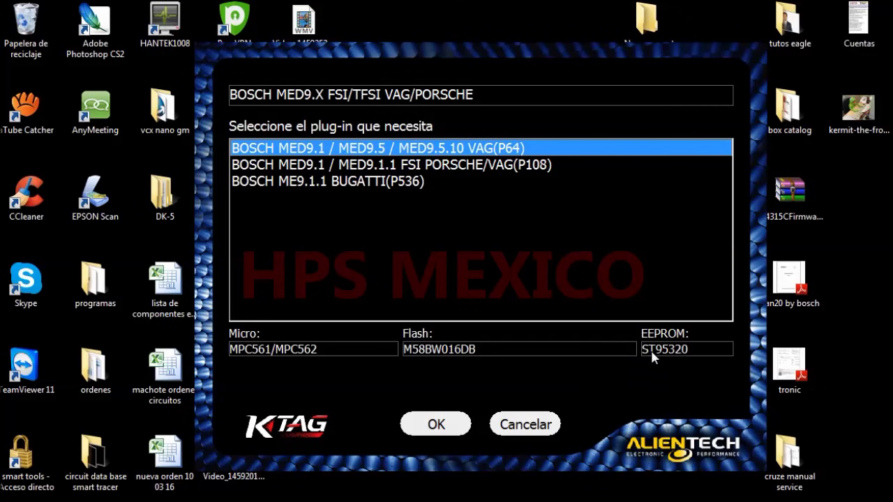
{"action": "left_click", "coordinate": [500, 165]}
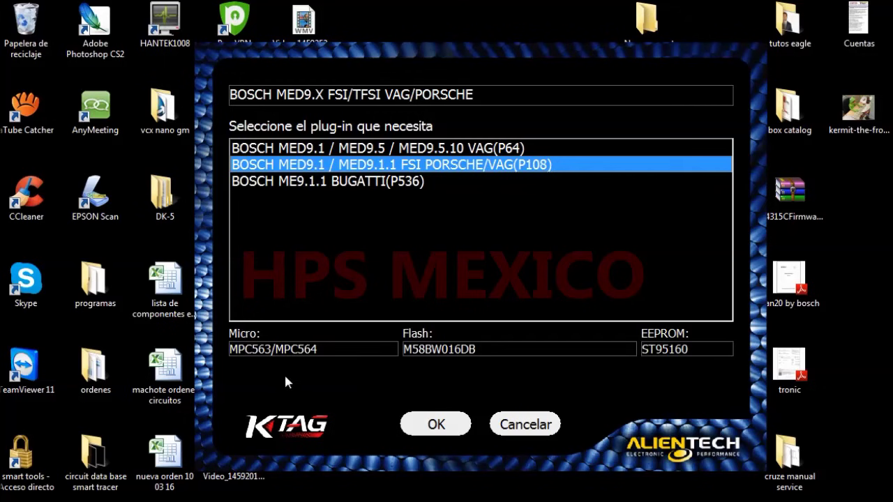
{"action": "left_click", "coordinate": [424, 150]}
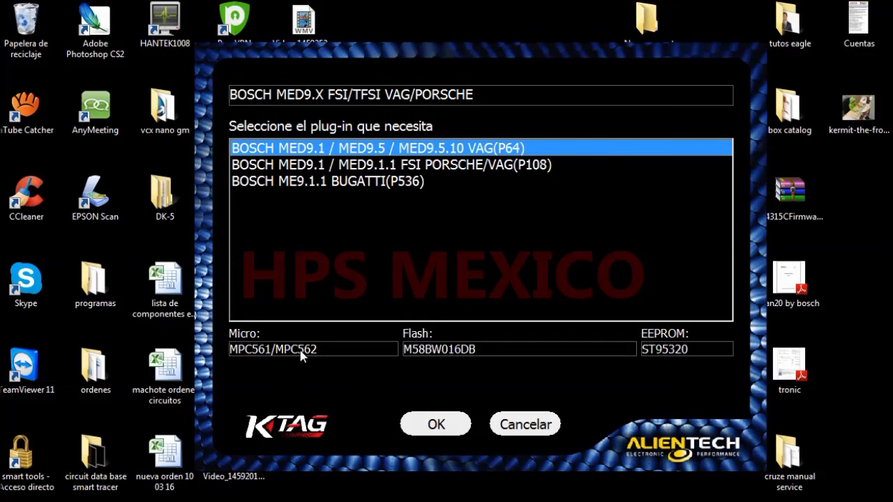
{"action": "left_click", "coordinate": [444, 426]}
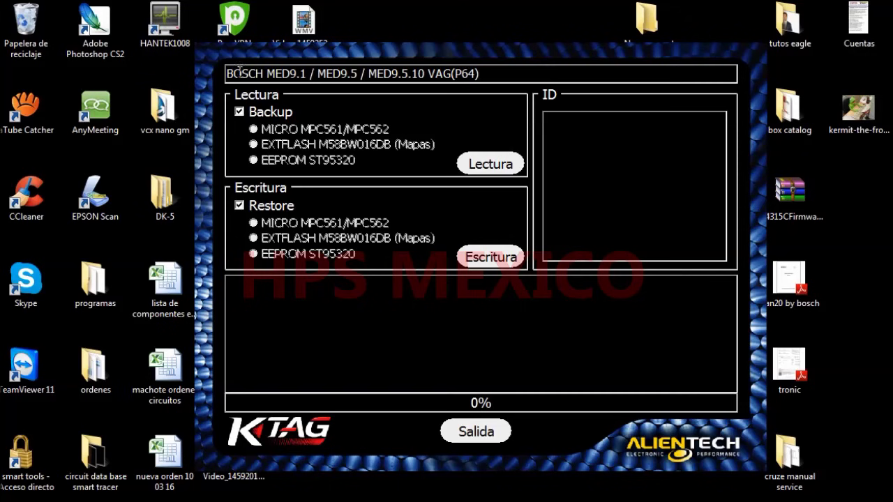
{"action": "left_click_drag", "start_coordinate": [486, 72], "coordinate": [226, 74]}
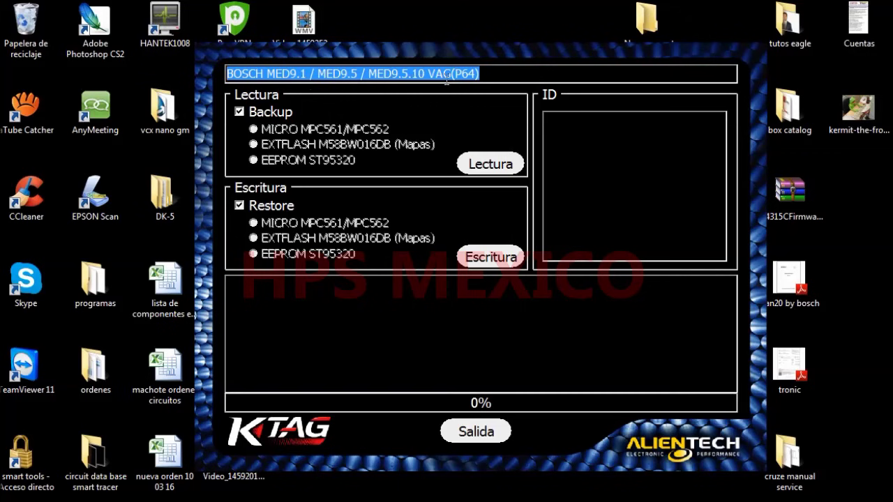
{"action": "left_click", "coordinate": [490, 78]}
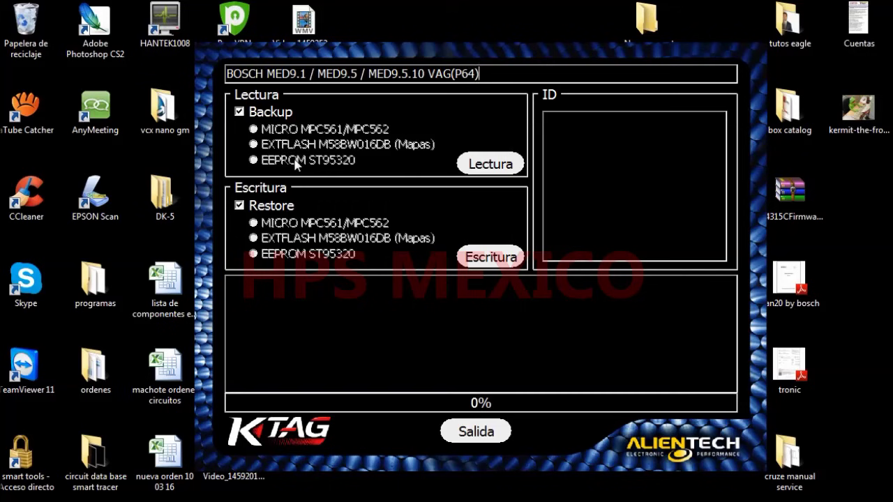
Step: Disable the reading Backup option, try EXTFLASH M58BW016DB (Mapas) and EEPROM ST95320 individually, and re-enable Backup
{"action": "left_click", "coordinate": [240, 112]}
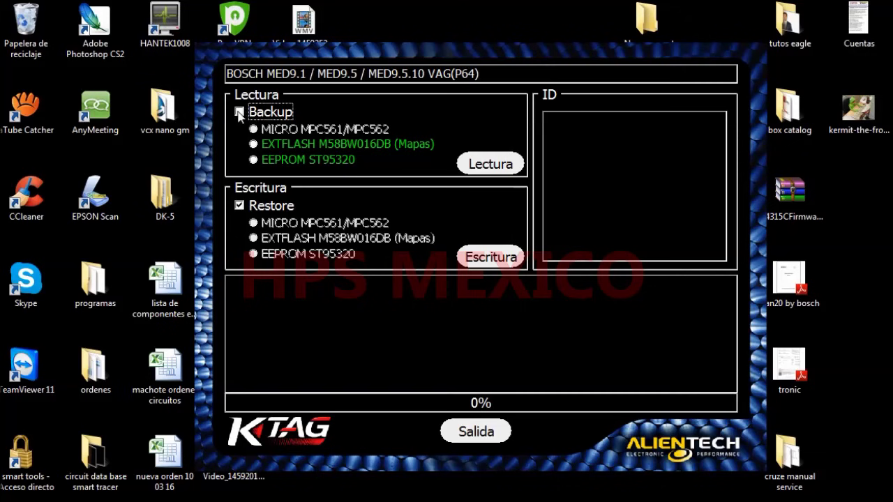
{"action": "left_click", "coordinate": [254, 144]}
{"action": "left_click", "coordinate": [254, 159]}
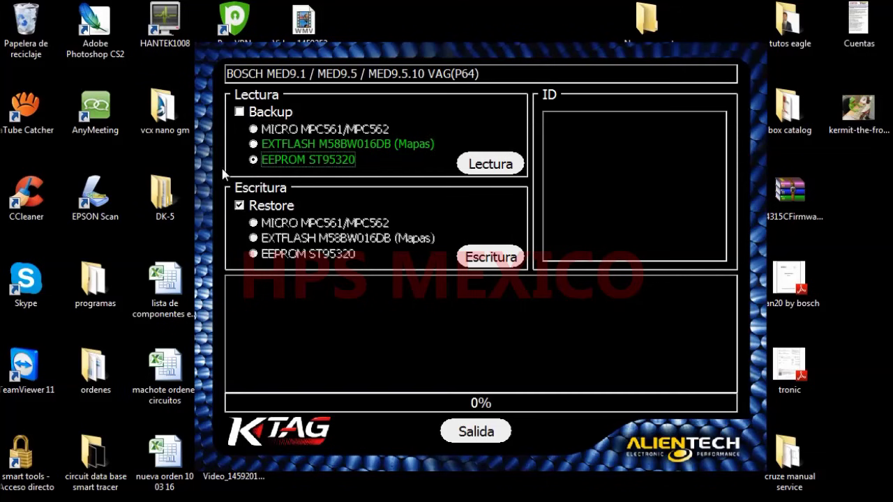
{"action": "left_click", "coordinate": [239, 111]}
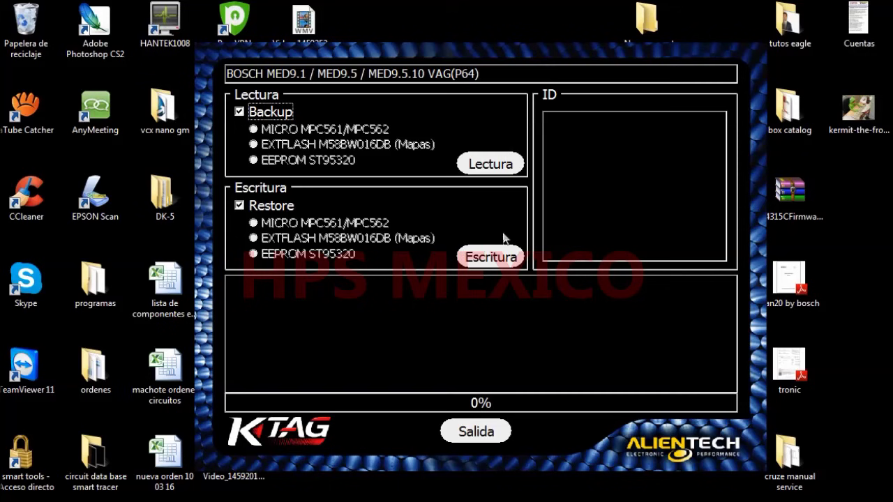
Step: Read the full control unit backup, name the file "ecu med 9.1 bosch leon tfsi , total" and cancel saving
{"action": "left_click", "coordinate": [491, 164]}
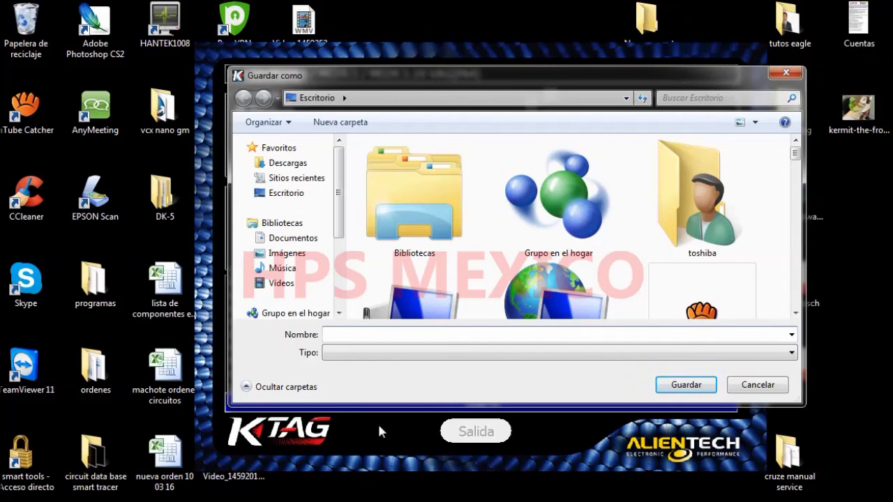
{"action": "type", "text": "ecu "}
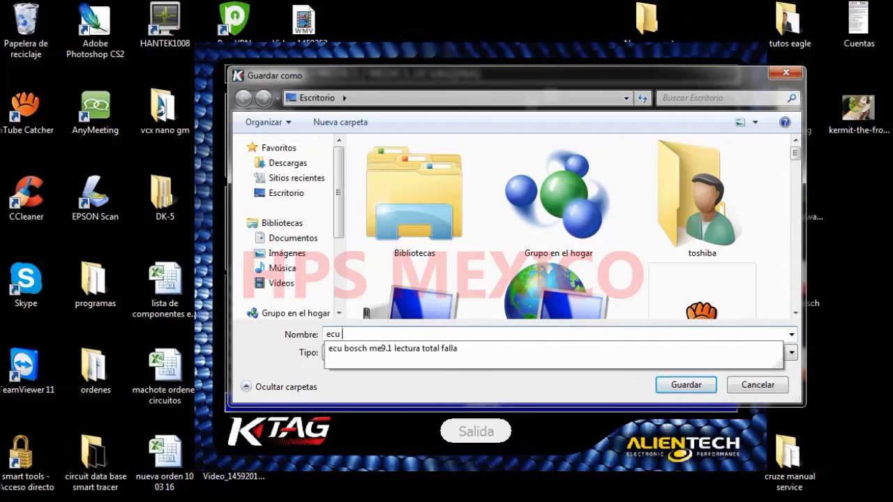
{"action": "type", "text": "med 9"}
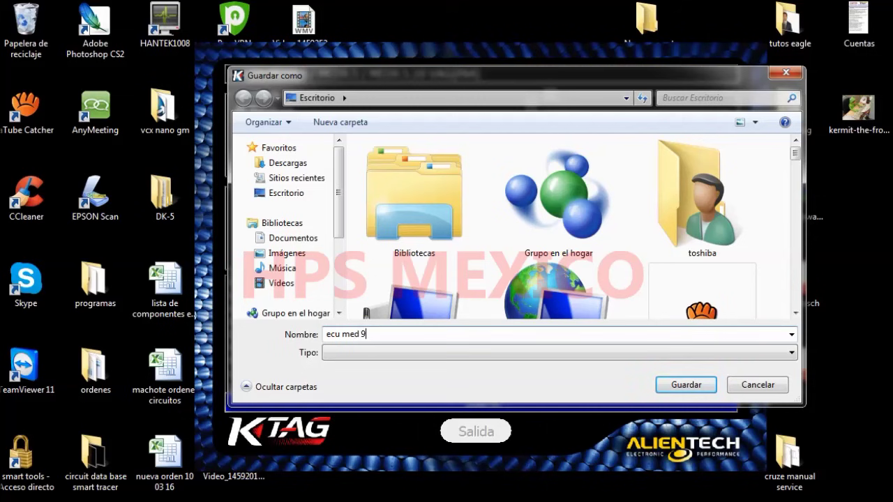
{"action": "type", "text": ".1 bosch leon tfsi , total"}
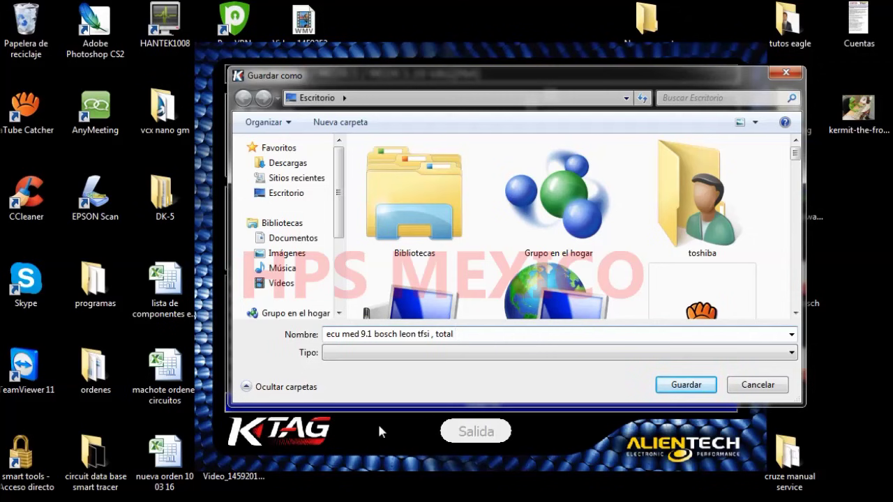
{"action": "left_click", "coordinate": [760, 387]}
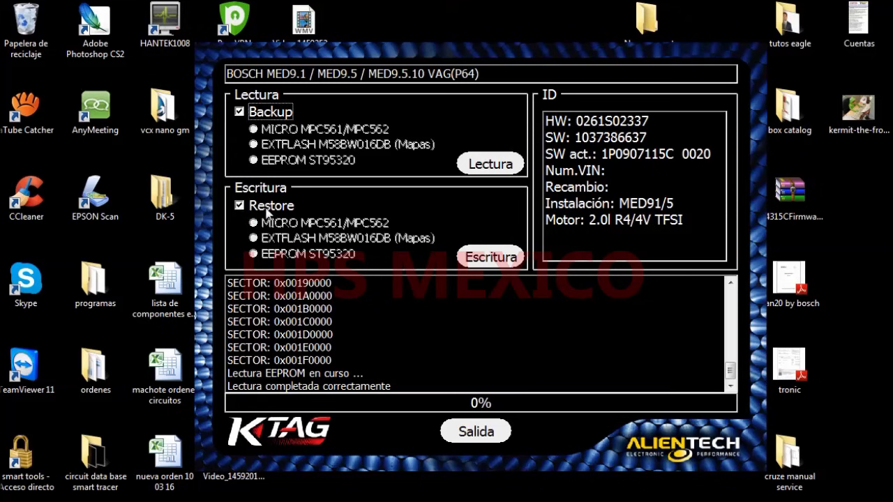
Step: Disable Restore for writing and select only EXTFLASH M58BW016DB (Mapas)
{"action": "left_click", "coordinate": [241, 209]}
{"action": "left_click", "coordinate": [240, 208]}
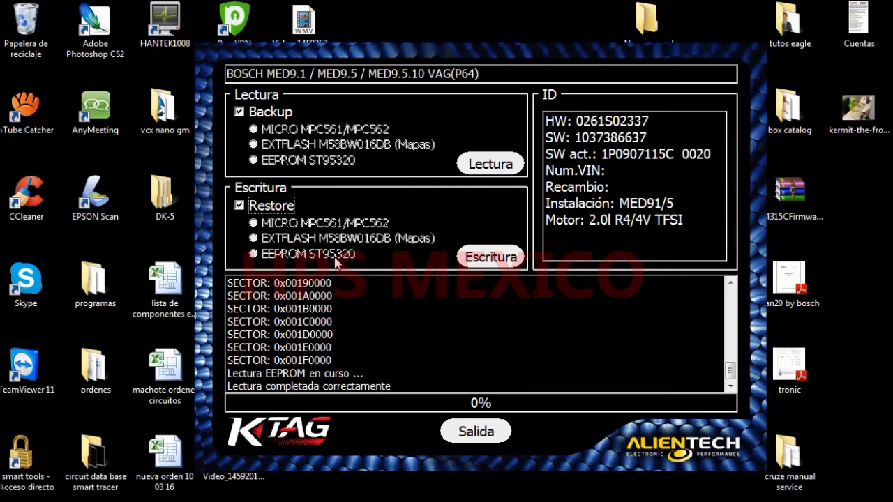
{"action": "left_click", "coordinate": [240, 207]}
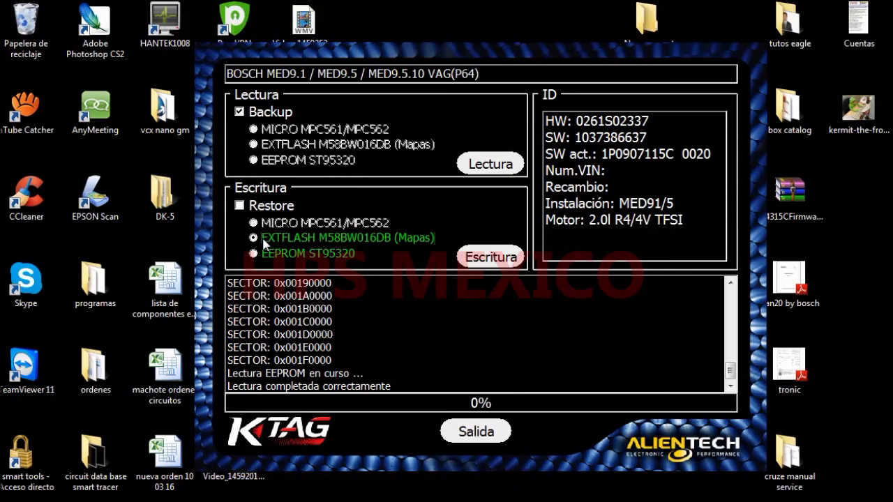
Step: Try to write the external flash with file original flash from the desktop, and cancel choosing the original file for comparison
{"action": "left_click", "coordinate": [485, 259]}
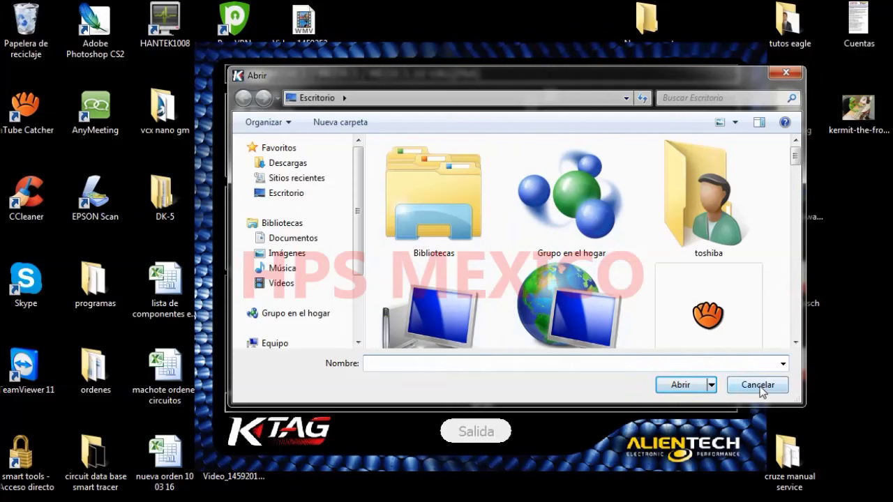
{"action": "left_click", "coordinate": [574, 307]}
{"action": "scroll", "coordinate": [591, 286], "scroll_direction": "down", "scroll_amount": 5}
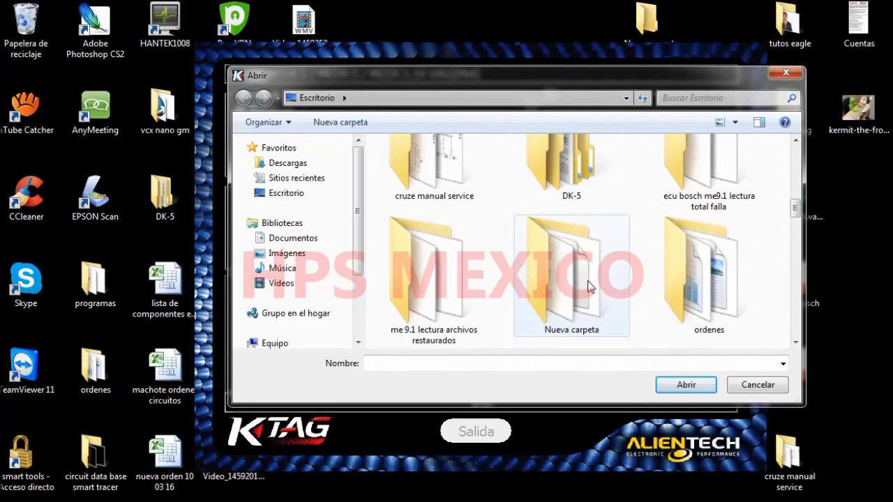
{"action": "scroll", "coordinate": [591, 286], "scroll_direction": "down", "scroll_amount": 3}
{"action": "scroll", "coordinate": [591, 286], "scroll_direction": "down", "scroll_amount": 4}
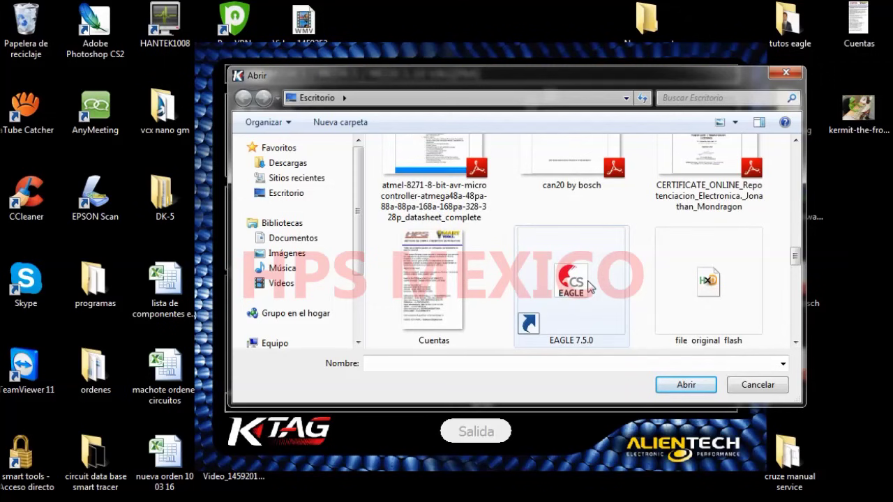
{"action": "scroll", "coordinate": [589, 286], "scroll_direction": "down", "scroll_amount": 5}
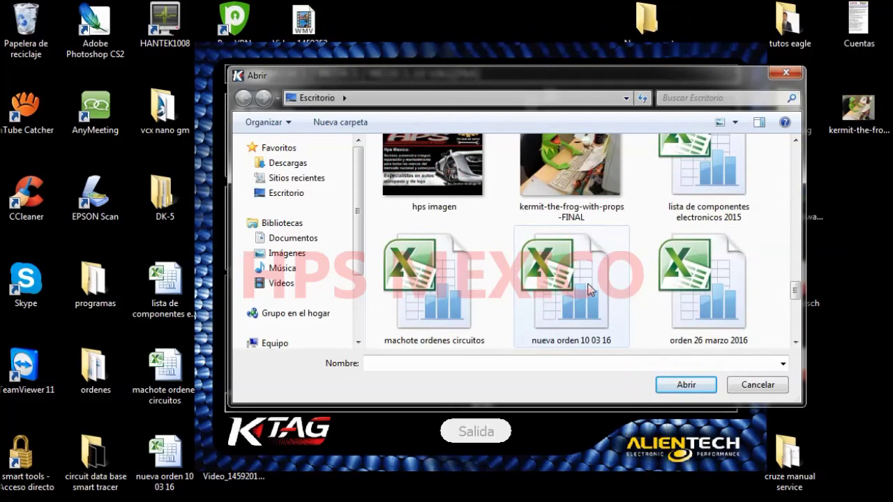
{"action": "scroll", "coordinate": [590, 289], "scroll_direction": "down", "scroll_amount": 5}
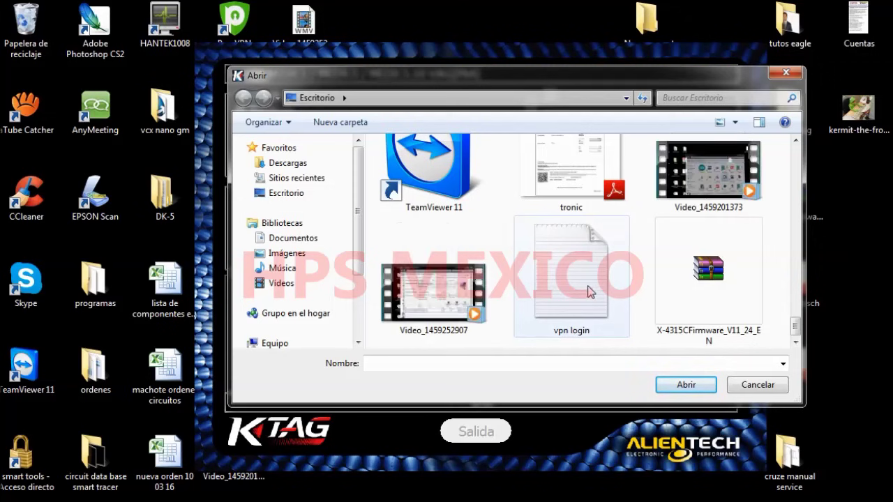
{"action": "scroll", "coordinate": [590, 292], "scroll_direction": "up", "scroll_amount": 10}
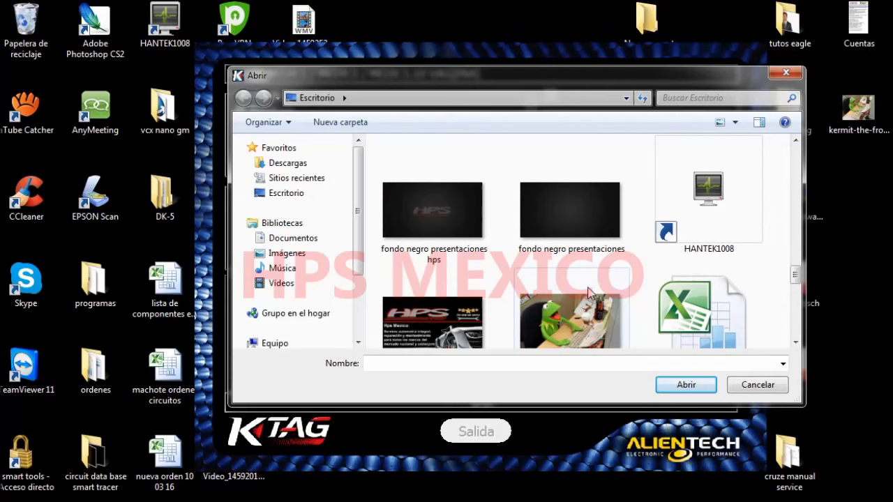
{"action": "scroll", "coordinate": [590, 292], "scroll_direction": "up", "scroll_amount": 3}
{"action": "left_click", "coordinate": [701, 230]}
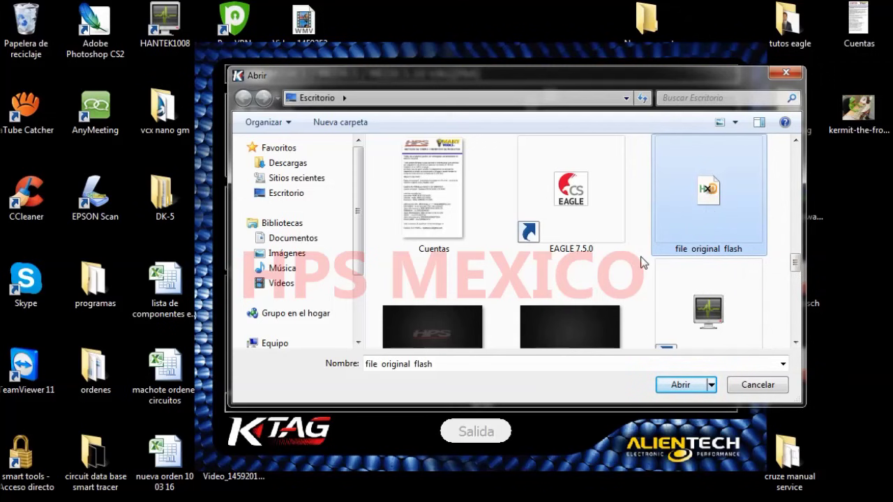
{"action": "left_click", "coordinate": [678, 385]}
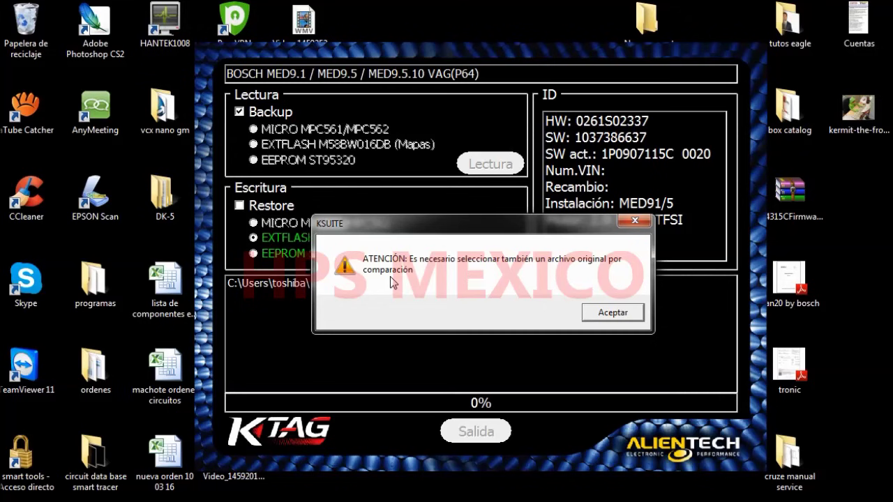
{"action": "left_click", "coordinate": [635, 220]}
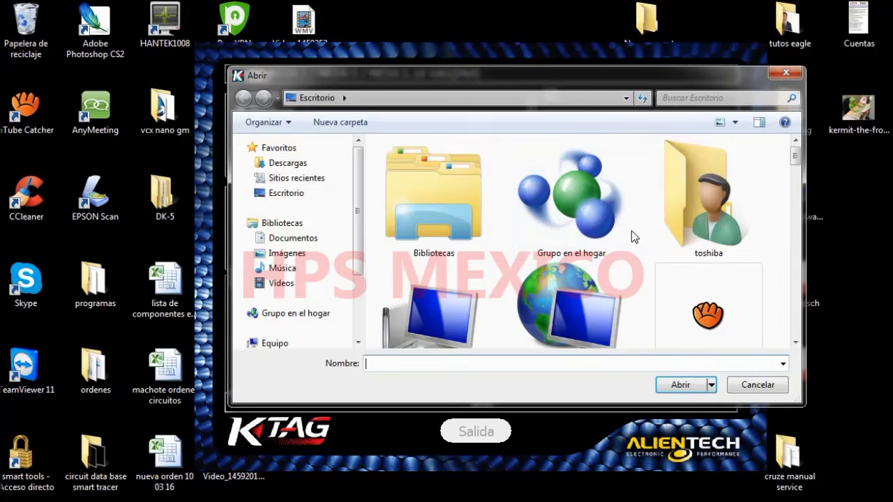
{"action": "left_click", "coordinate": [785, 73]}
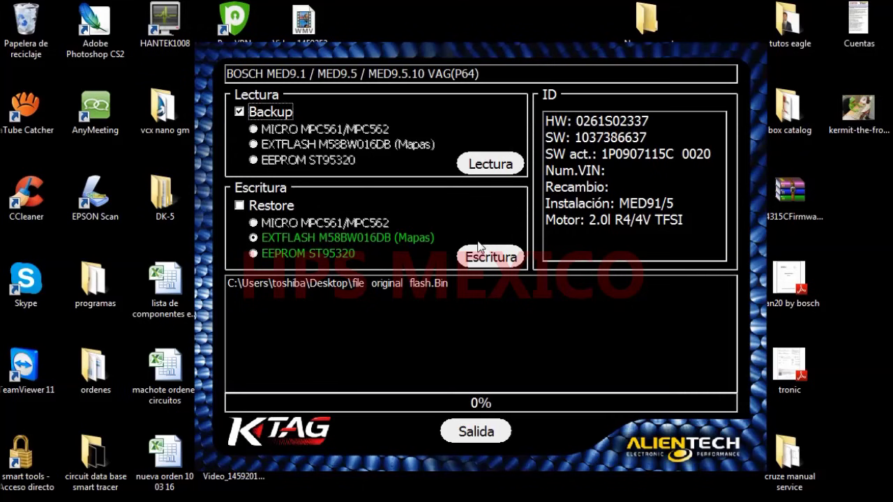
Step: Leave the control unit and vehicle selection screens and close K-TAG
{"action": "left_click", "coordinate": [477, 432]}
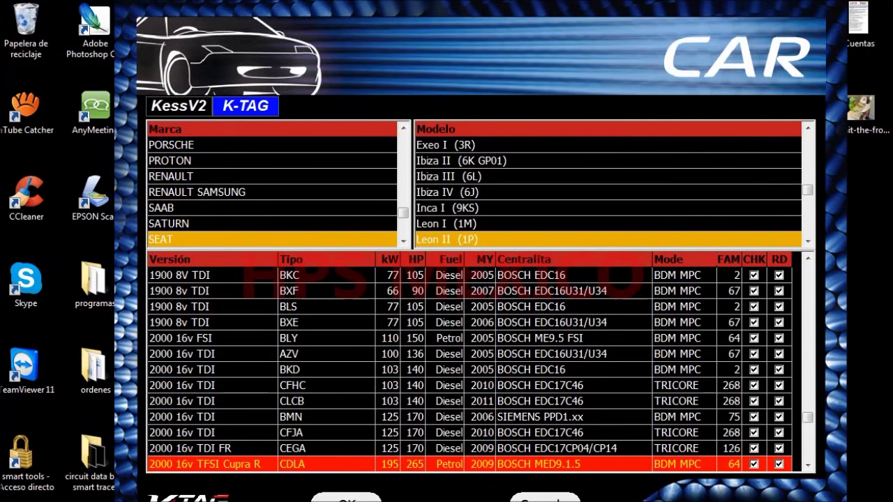
{"action": "left_click", "coordinate": [545, 496]}
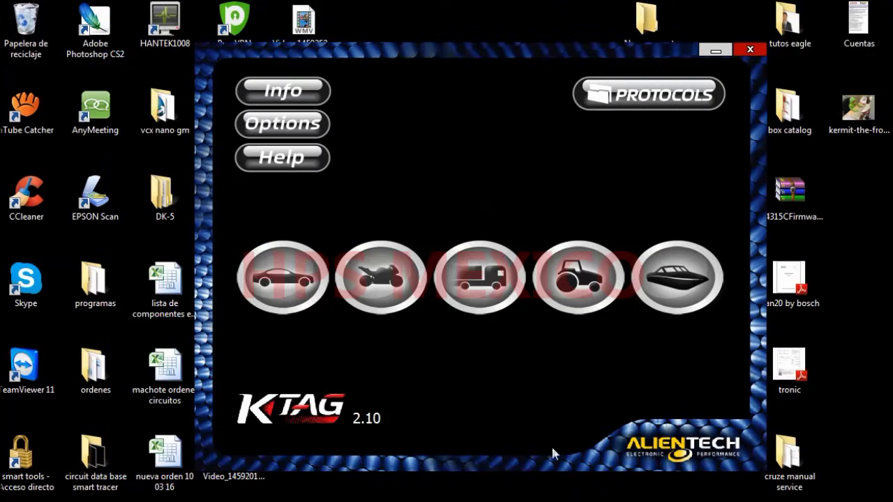
{"action": "left_click", "coordinate": [749, 49]}
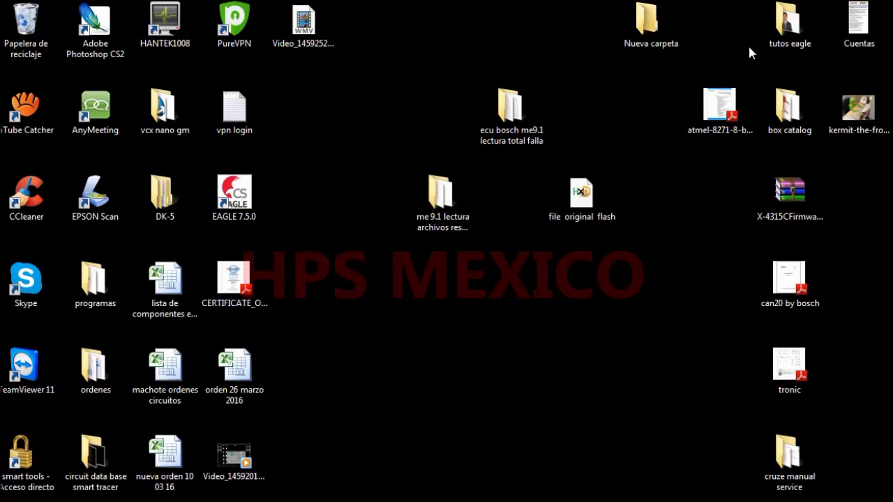
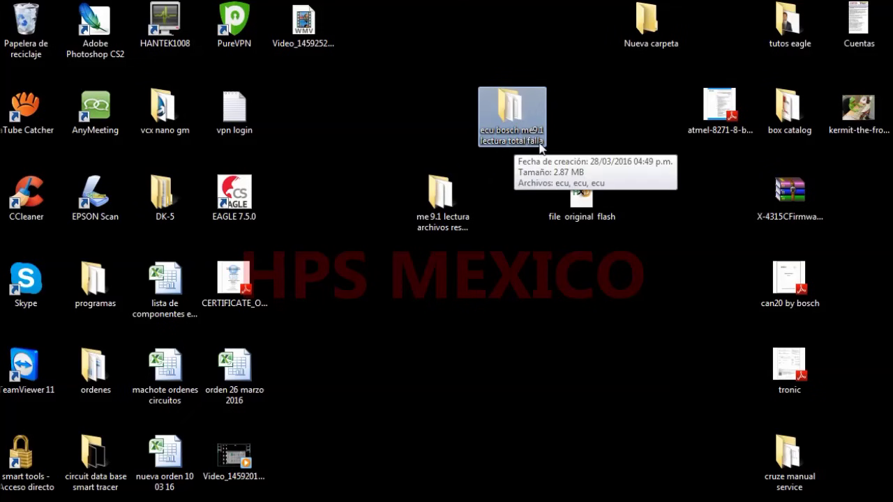
Step: Examine the details of the me 9.1 lectura archivos restaurados and ecu bosch me9.1 lectura total falla folders and file original flash on the desktop
{"action": "left_click", "coordinate": [426, 213]}
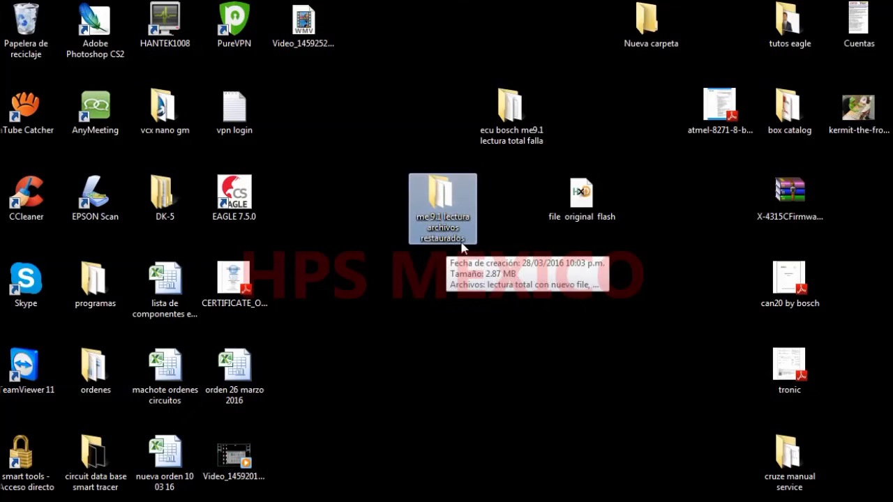
{"action": "left_click", "coordinate": [574, 218]}
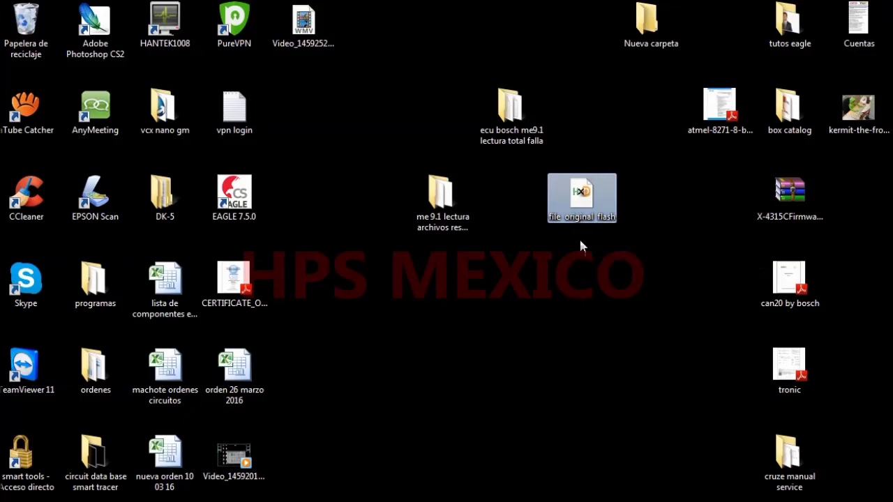
{"action": "mouse_move", "coordinate": [580, 196]}
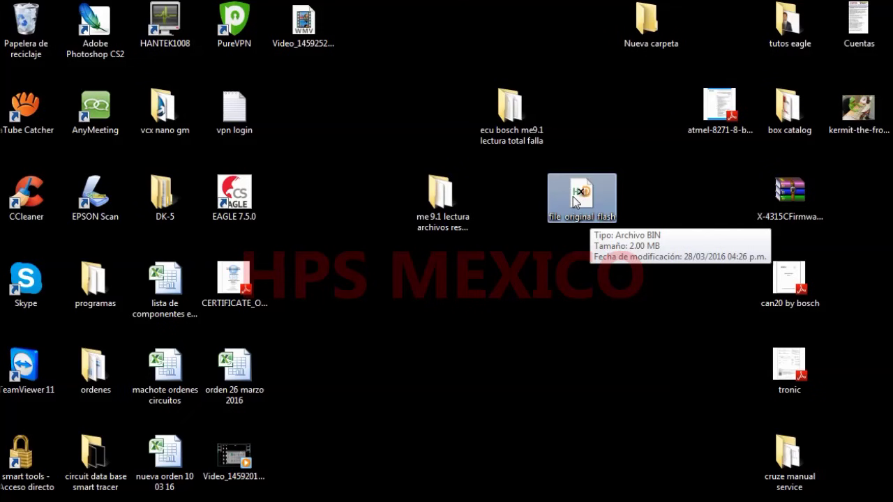
{"action": "left_click", "coordinate": [517, 150]}
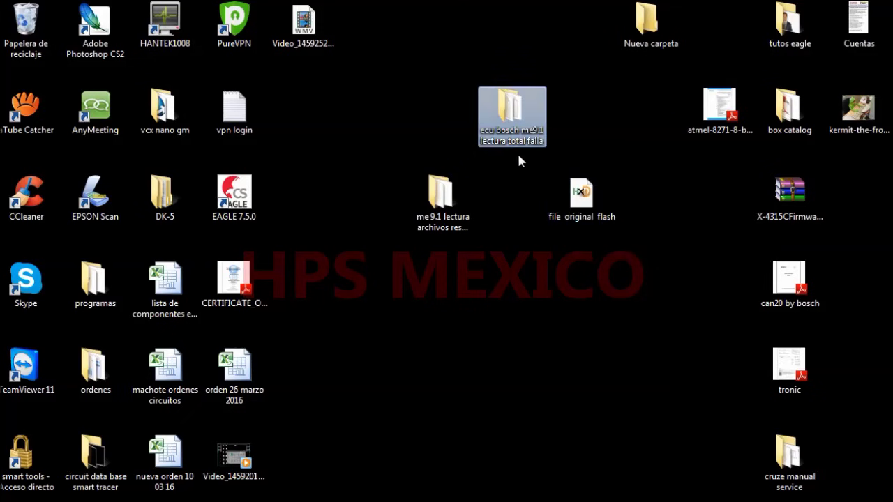
{"action": "mouse_move", "coordinate": [534, 147]}
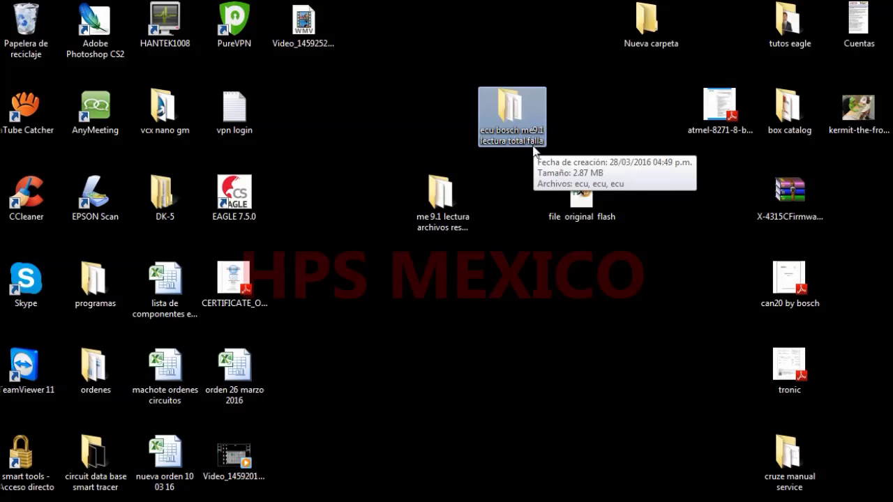
{"action": "left_click", "coordinate": [464, 216]}
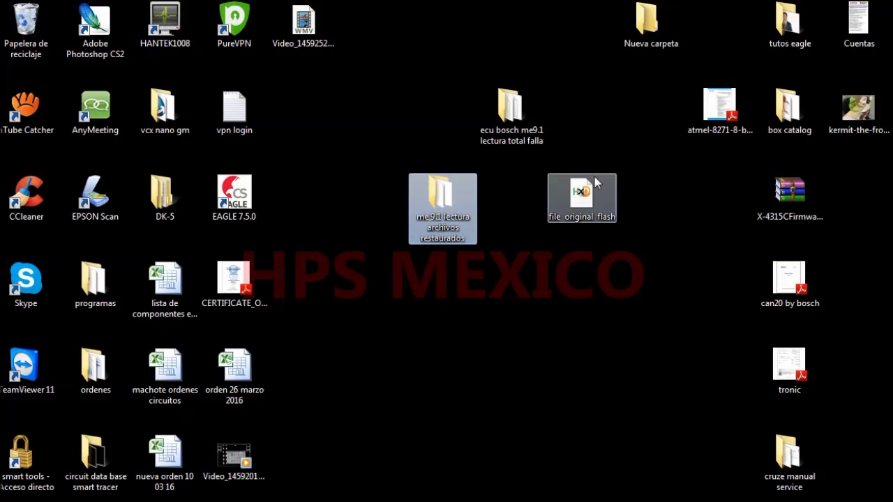
{"action": "left_click", "coordinate": [581, 210]}
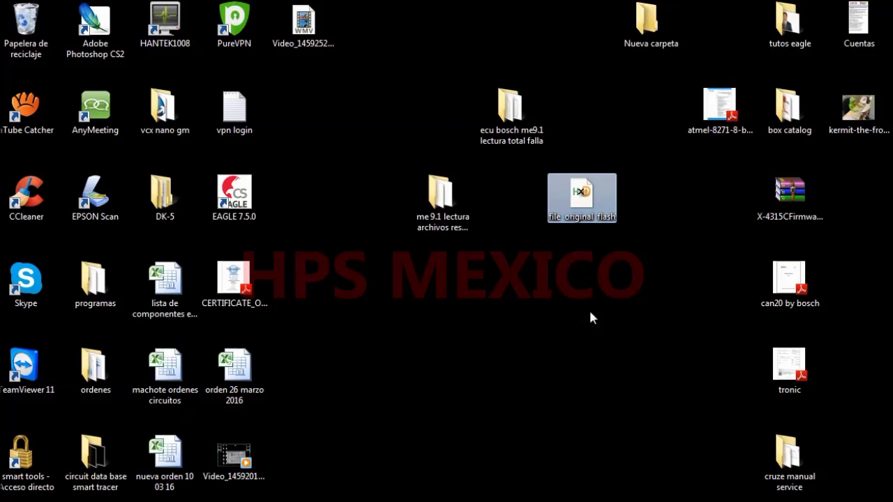
Step: Open the folder ecu bosch me9.1 lectura total falla and examine its micro, EPR and FLS ecu files
{"action": "left_click", "coordinate": [508, 129]}
{"action": "left_click", "coordinate": [508, 130]}
{"action": "left_click", "coordinate": [517, 121]}
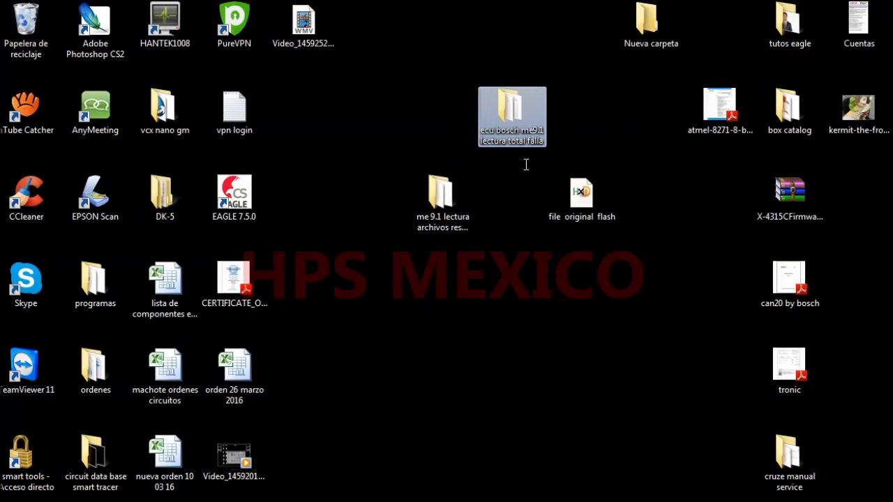
{"action": "double_click", "coordinate": [516, 122]}
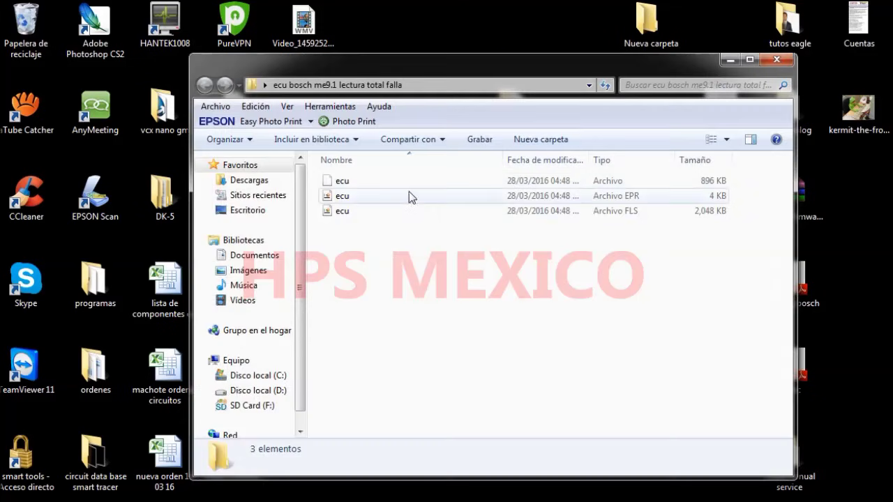
{"action": "left_click_drag", "start_coordinate": [406, 73], "coordinate": [262, 47]}
{"action": "left_click", "coordinate": [195, 160]}
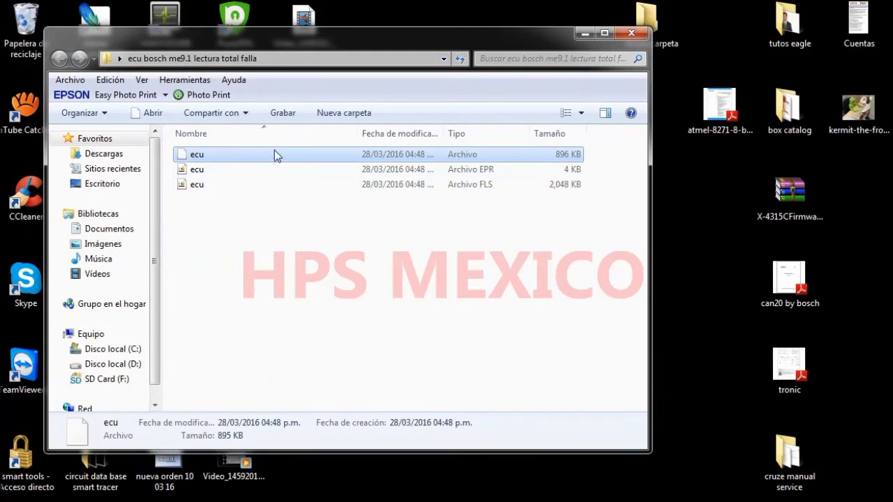
{"action": "left_click", "coordinate": [196, 171]}
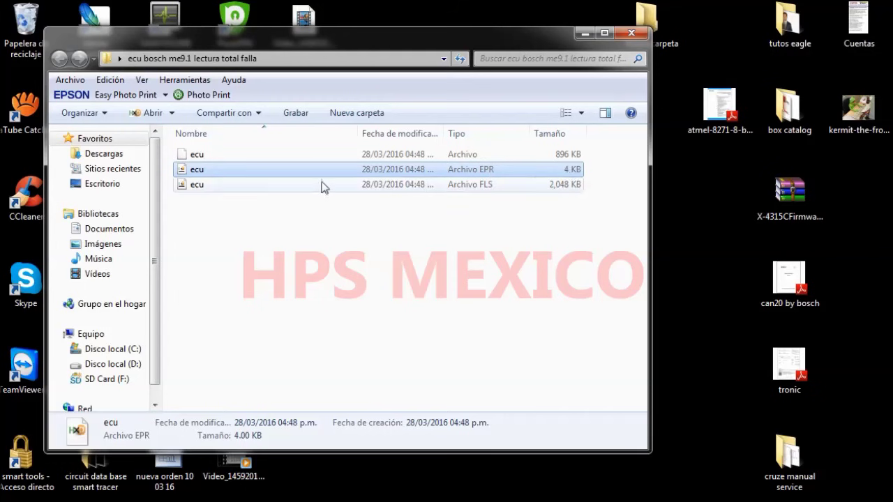
{"action": "left_click", "coordinate": [191, 187]}
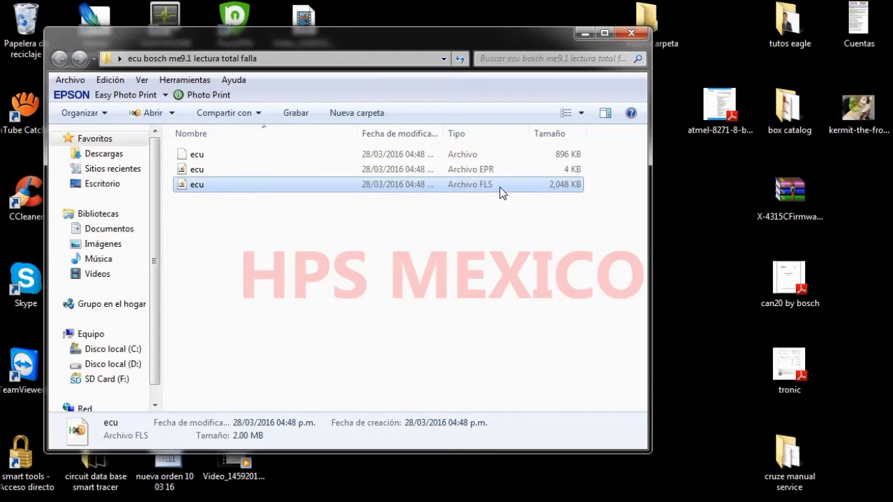
{"action": "left_click", "coordinate": [213, 62]}
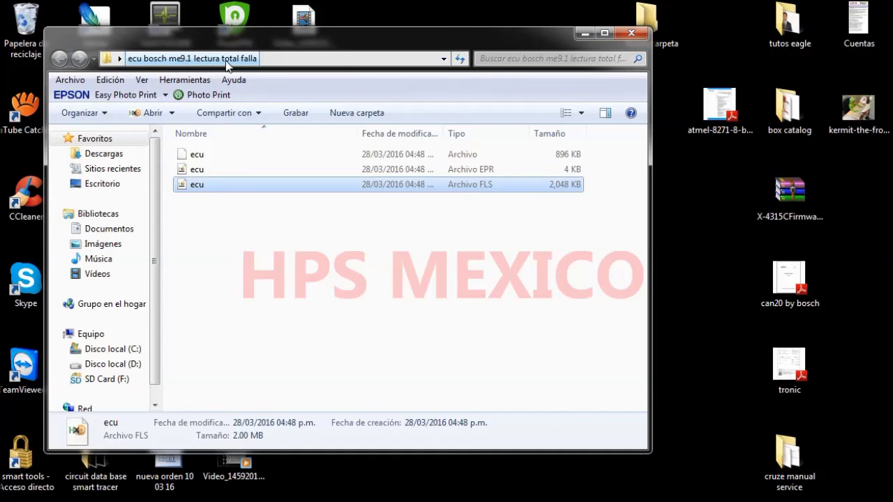
{"action": "key", "text": "Escape"}
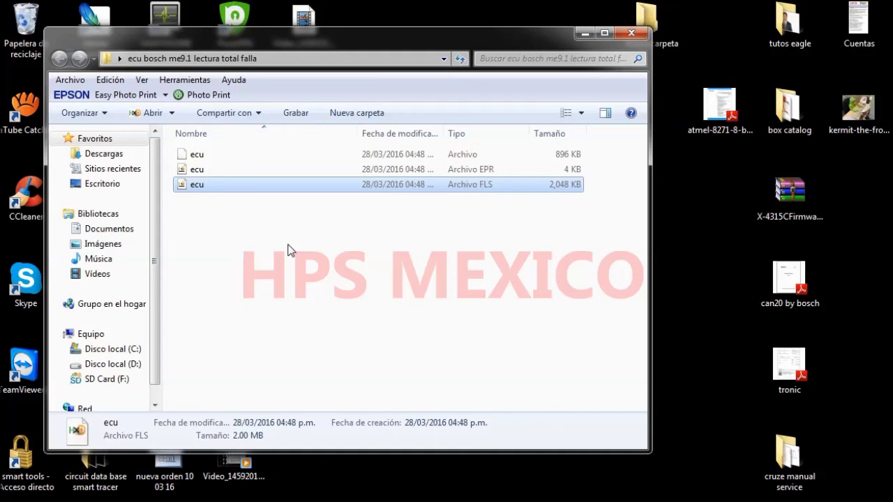
Step: Load ecu.FLS from the faulty reading and file original flash.Bin from the desktop into HxD, closing the reading's folder
{"action": "double_click", "coordinate": [192, 186]}
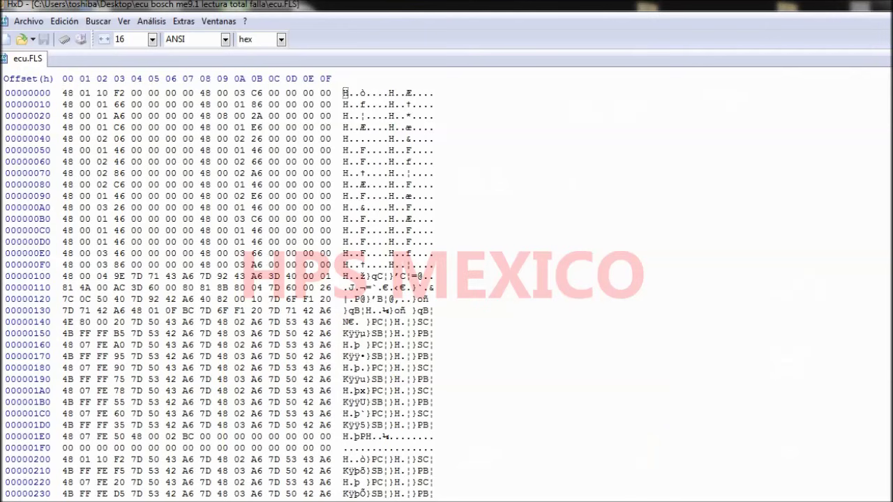
{"action": "key", "text": "alt+F4"}
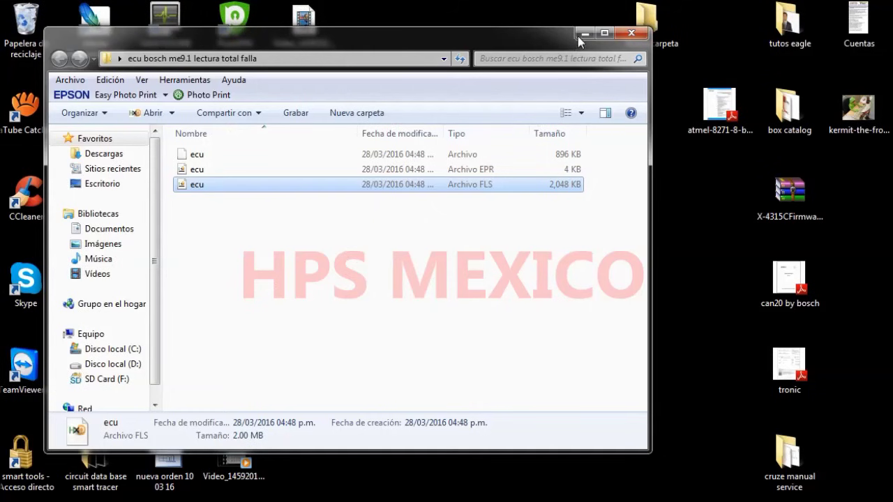
{"action": "left_click", "coordinate": [631, 32]}
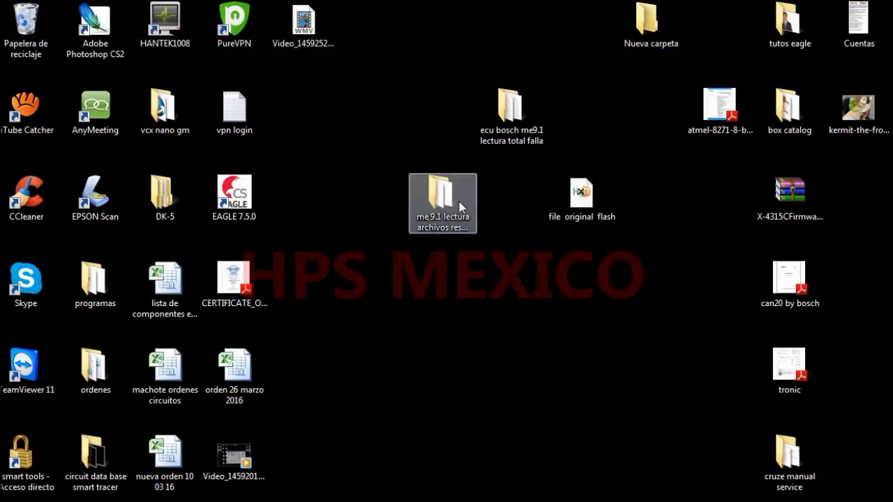
{"action": "double_click", "coordinate": [582, 206]}
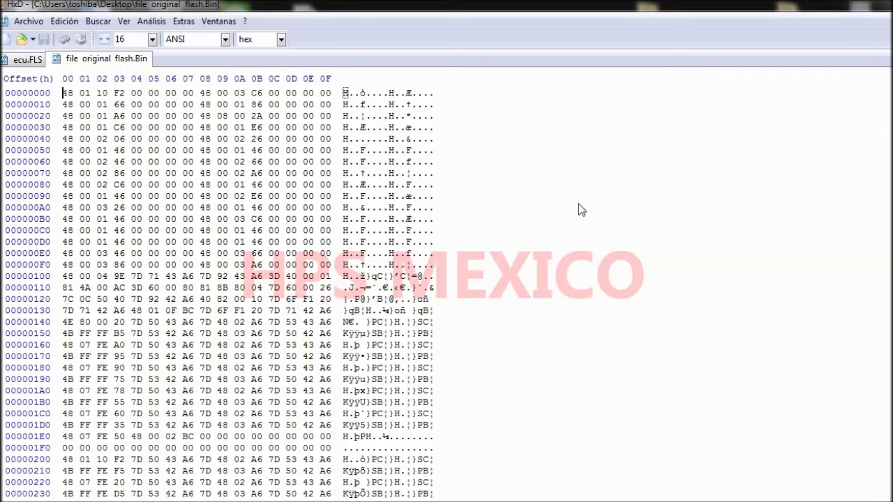
Step: Examine the hex data of ecu.FLS and file original flash.Bin by alternating between the two files
{"action": "left_click", "coordinate": [30, 66]}
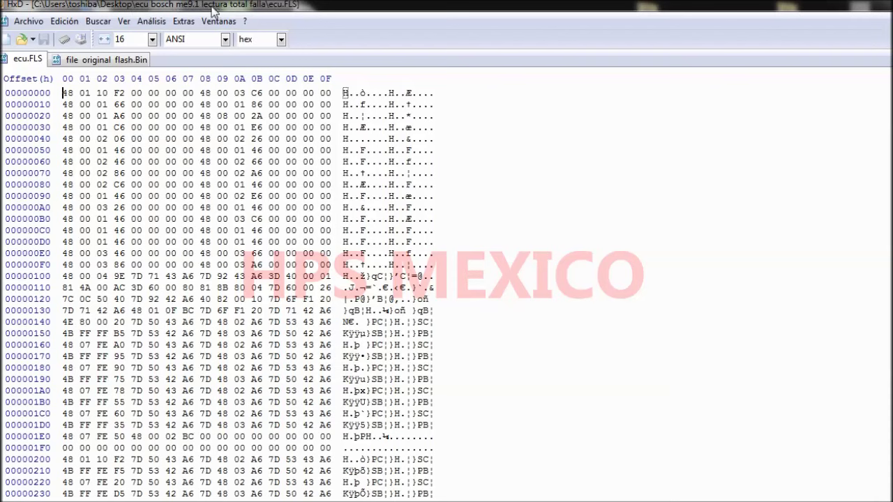
{"action": "left_click", "coordinate": [87, 60]}
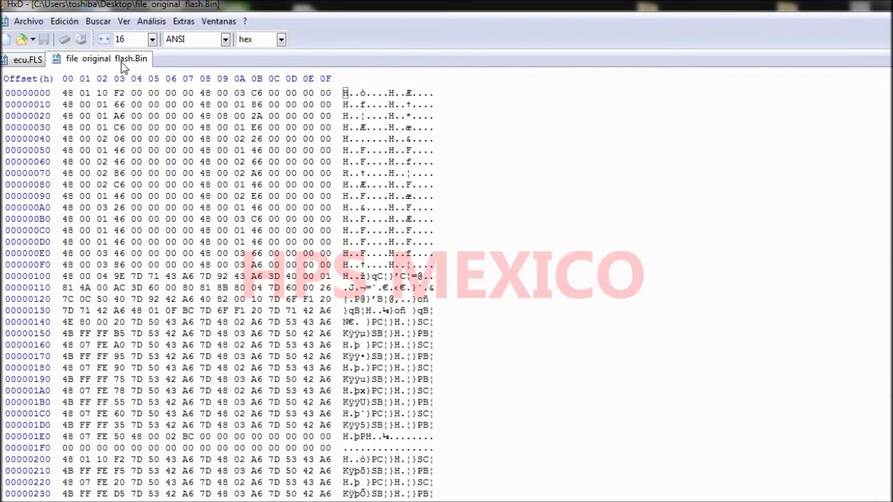
{"action": "left_click", "coordinate": [72, 62]}
{"action": "left_click", "coordinate": [32, 65]}
{"action": "left_click", "coordinate": [99, 61]}
{"action": "left_click", "coordinate": [30, 65]}
{"action": "left_click", "coordinate": [78, 61]}
Step: Compare file original flash.Bin as the source with ecu.FLS from the faulty reading as the destination
{"action": "left_click", "coordinate": [151, 21]}
{"action": "mouse_move", "coordinate": [181, 73]}
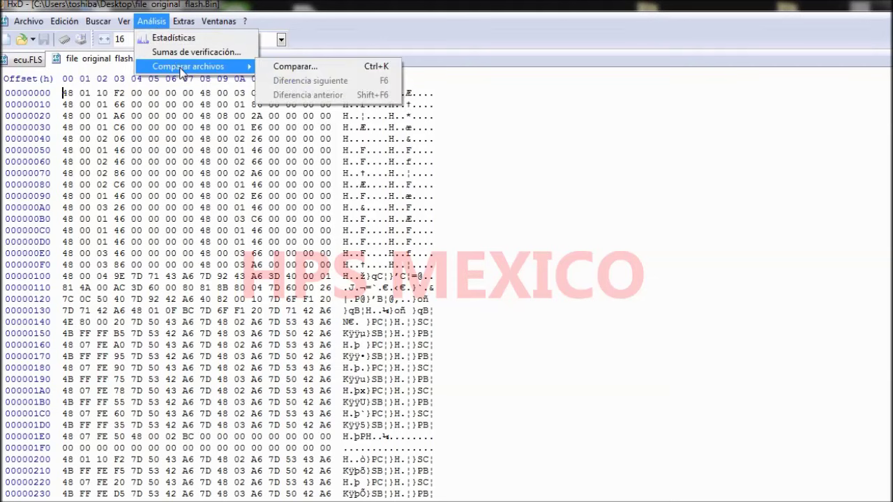
{"action": "left_click", "coordinate": [293, 66]}
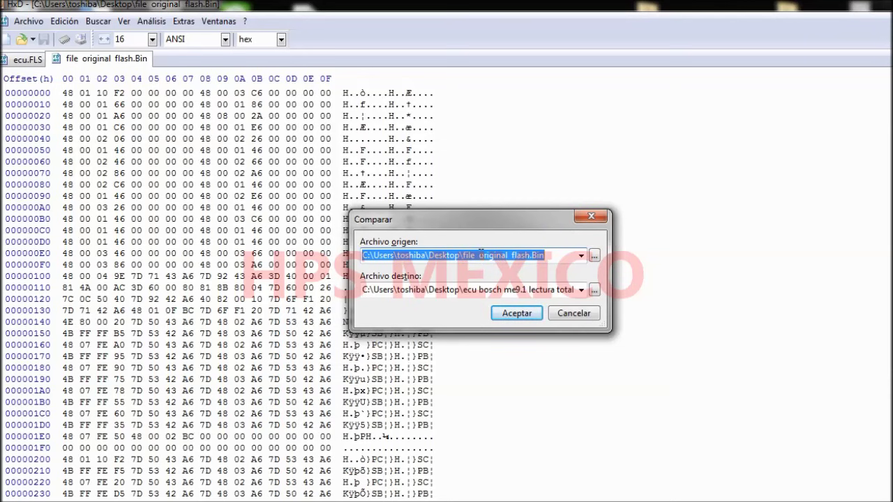
{"action": "left_click", "coordinate": [491, 299]}
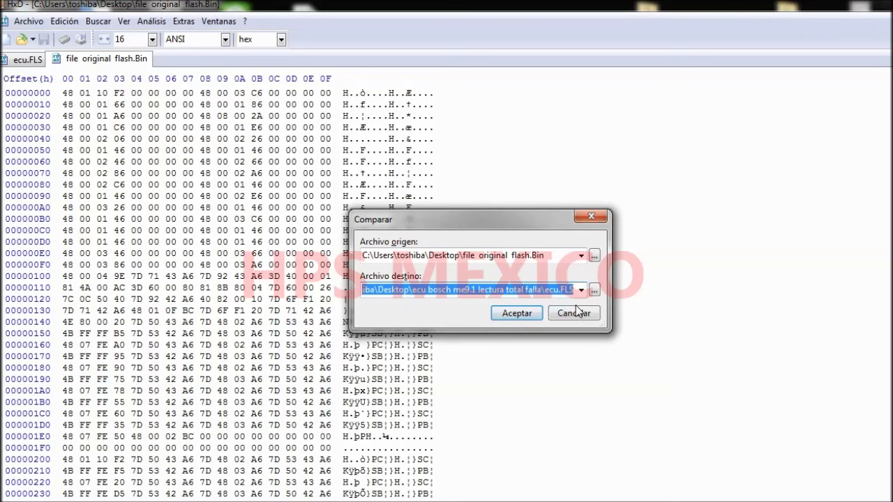
{"action": "left_click", "coordinate": [594, 291]}
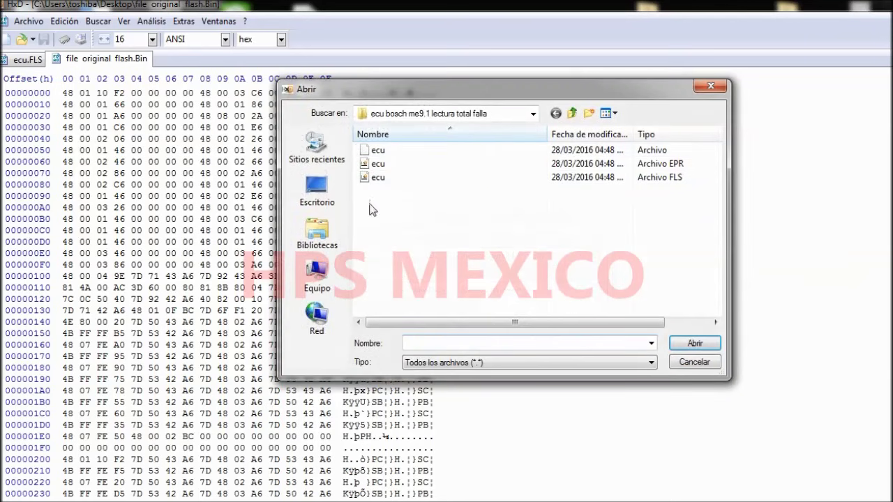
{"action": "left_click", "coordinate": [708, 88]}
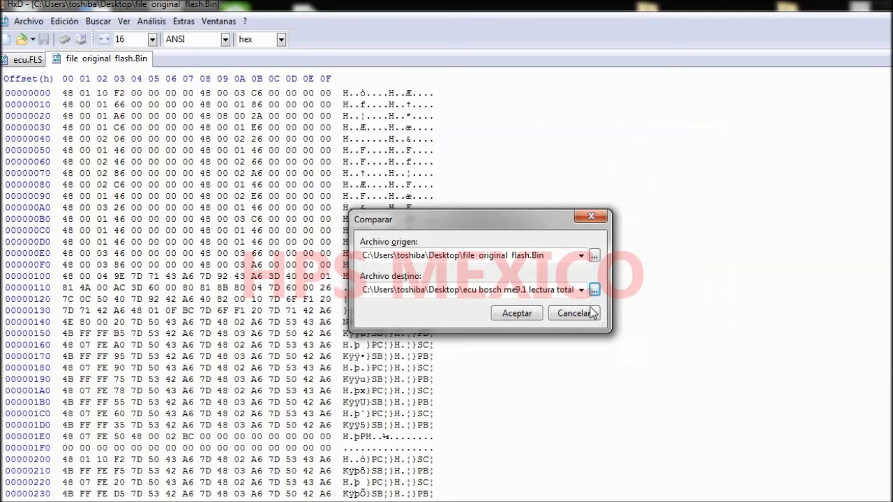
{"action": "left_click", "coordinate": [516, 314]}
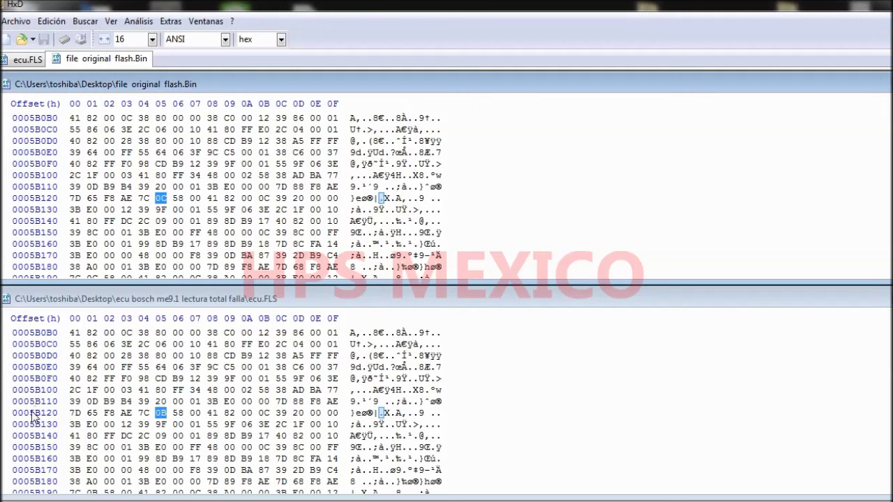
Step: Examine the successive byte differences between file original flash.Bin and ecu.FLS, and close the comparison
{"action": "left_click", "coordinate": [162, 199]}
{"action": "key", "text": "F6"}
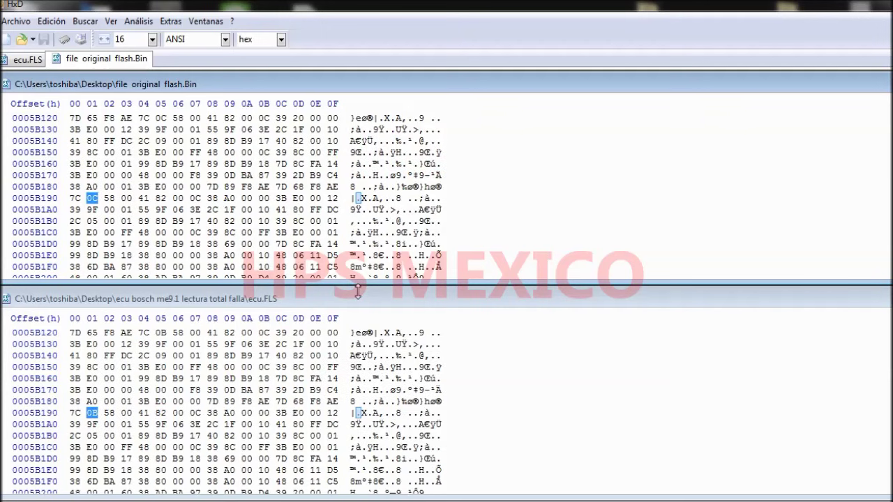
{"action": "key", "text": "F6"}
{"action": "key", "text": "F6"}
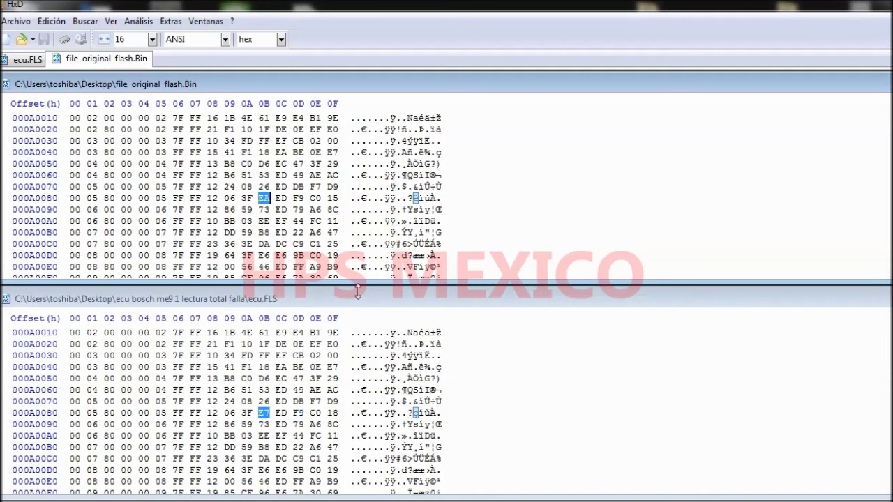
{"action": "key", "text": "F6"}
{"action": "key", "text": "F6"}
{"action": "key", "text": "F6"}
{"action": "key", "text": "F6"}
{"action": "key", "text": "F6"}
{"action": "key", "text": "F6"}
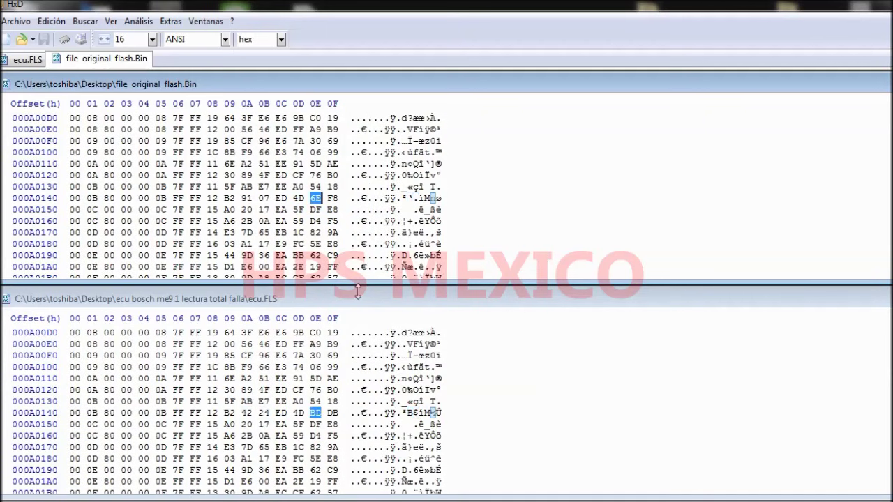
{"action": "key", "text": "F6"}
{"action": "key", "text": "F6"}
{"action": "key", "text": "F6"}
{"action": "key", "text": "F6"}
{"action": "key", "text": "F6"}
{"action": "key", "text": "F6"}
{"action": "key", "text": "F6"}
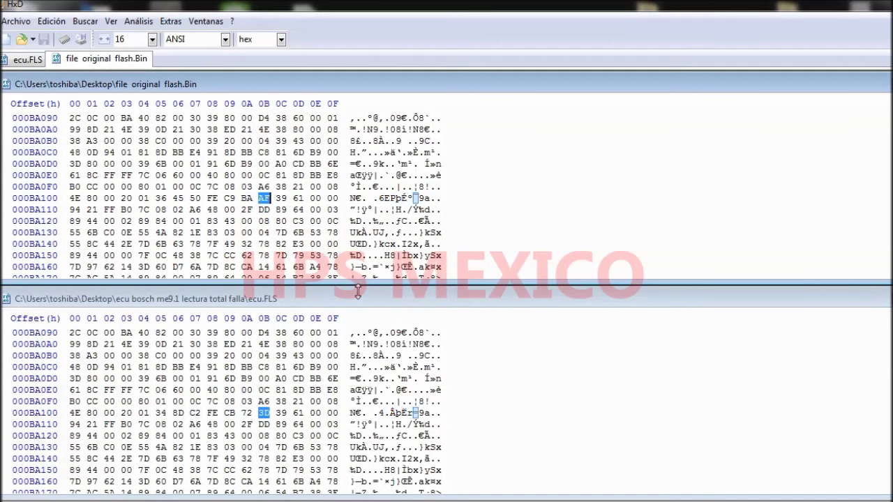
{"action": "key", "text": "F6"}
{"action": "key", "text": "F6"}
{"action": "key", "text": "F6"}
{"action": "key", "text": "F6"}
{"action": "key", "text": "F6"}
{"action": "key", "text": "F6"}
{"action": "key", "text": "F6"}
{"action": "key", "text": "F6"}
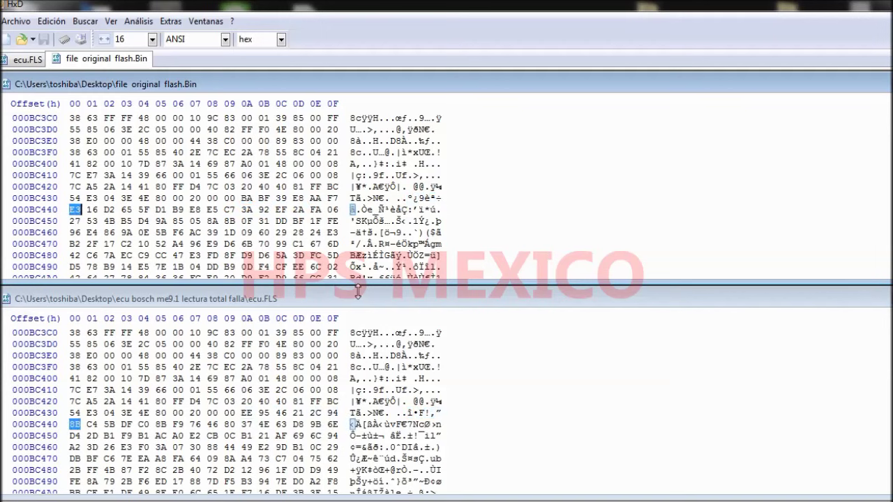
{"action": "key", "text": "F6"}
{"action": "key", "text": "F6"}
{"action": "key", "text": "F6"}
{"action": "key", "text": "F6"}
{"action": "key", "text": "F6"}
{"action": "key", "text": "F6"}
{"action": "key", "text": "F6"}
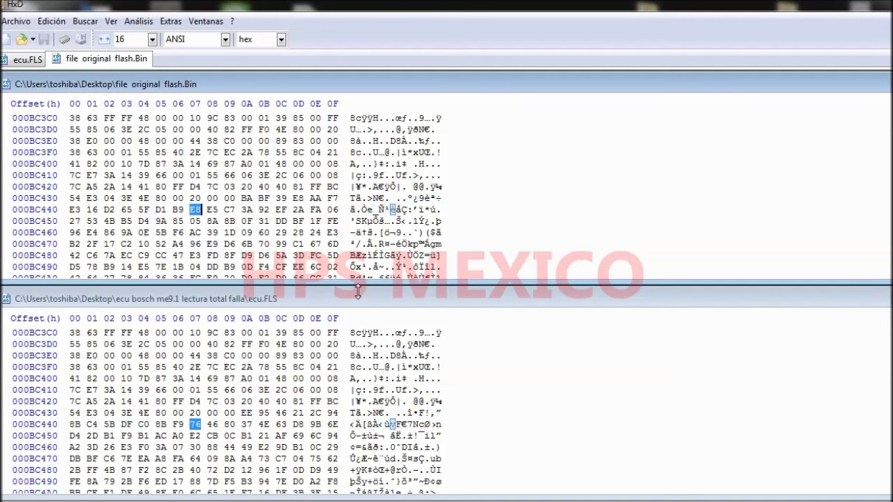
{"action": "key", "text": "F6"}
{"action": "key", "text": "F6"}
{"action": "key", "text": "F6"}
{"action": "key", "text": "F6"}
{"action": "key", "text": "F6"}
{"action": "key", "text": "F6"}
{"action": "key", "text": "F6"}
{"action": "key", "text": "F6"}
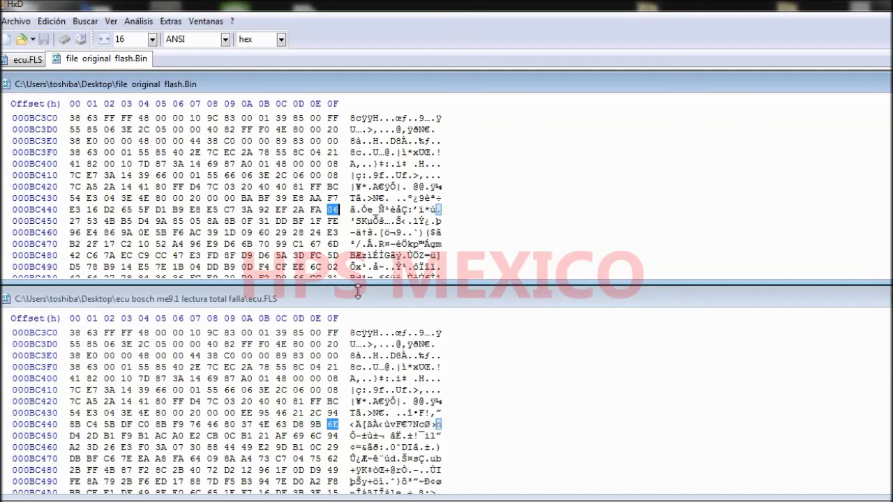
{"action": "key", "text": "F6"}
{"action": "key", "text": "F6"}
{"action": "key", "text": "F6"}
{"action": "key", "text": "F6"}
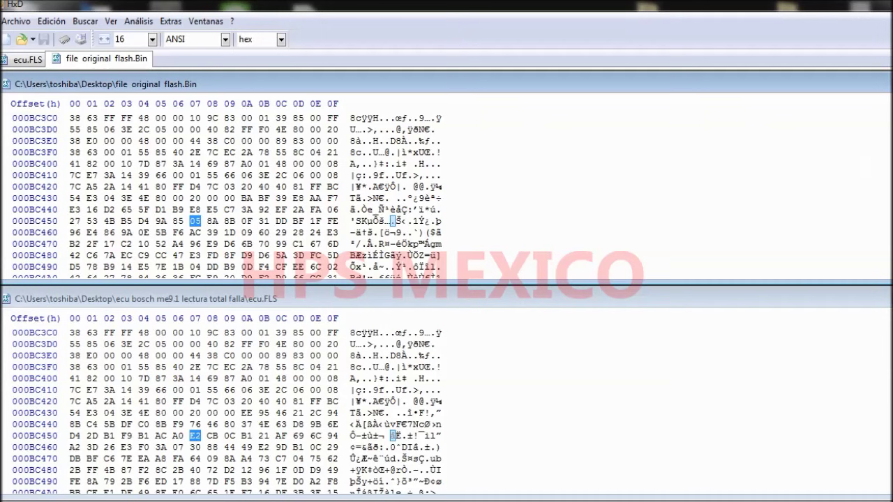
{"action": "left_click", "coordinate": [890, 84]}
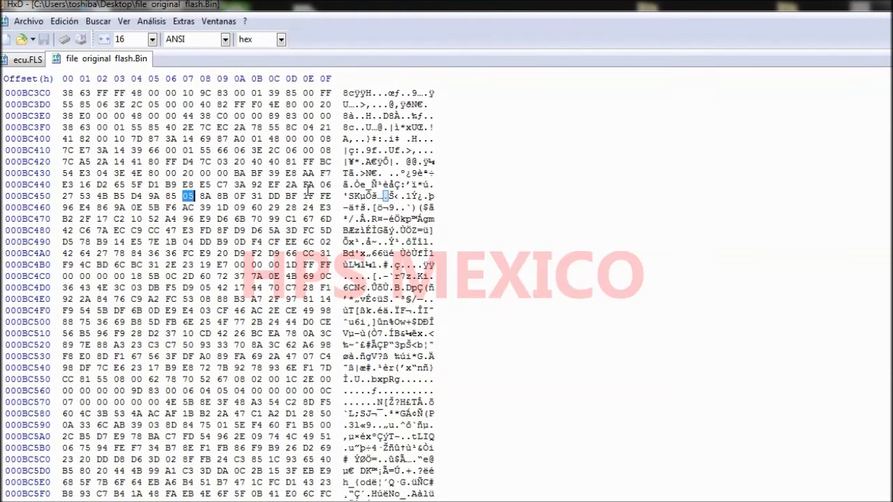
Step: Bring up ecu.FLS and highlight its hex bytes from offset 000BC3C0 into row 000BC5E0, clearing the selection again
{"action": "left_click", "coordinate": [19, 65]}
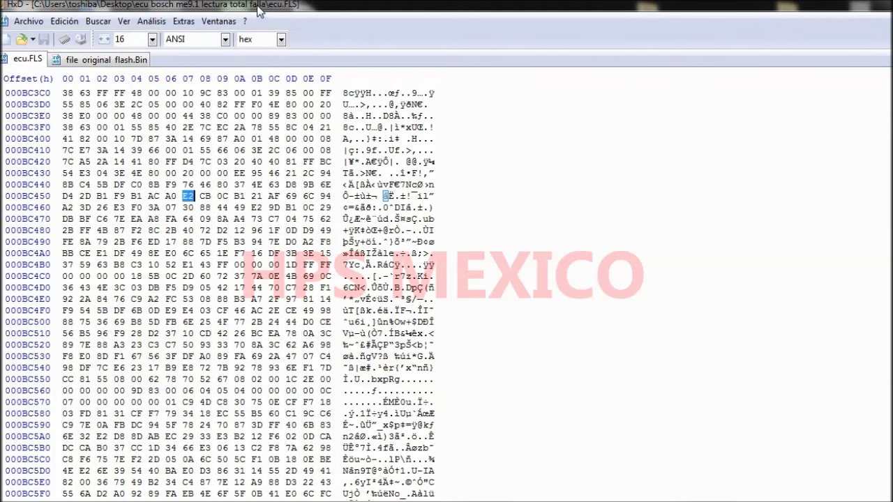
{"action": "left_click", "coordinate": [151, 21]}
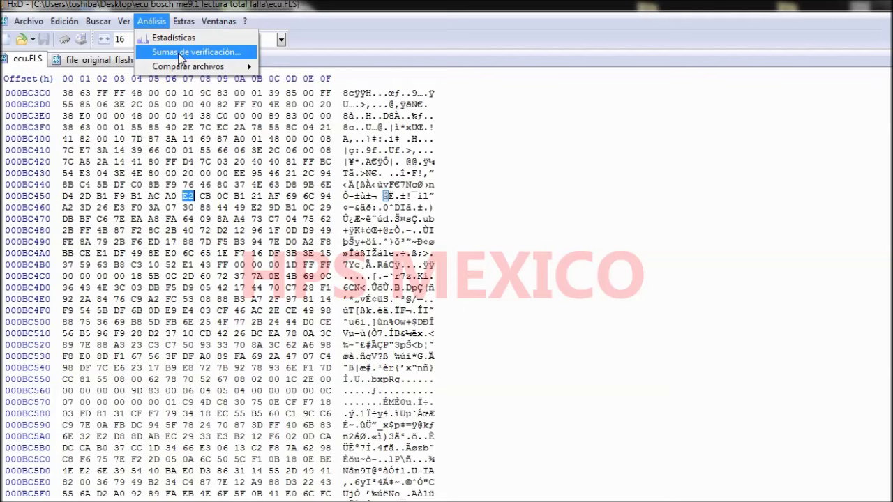
{"action": "left_click", "coordinate": [64, 95]}
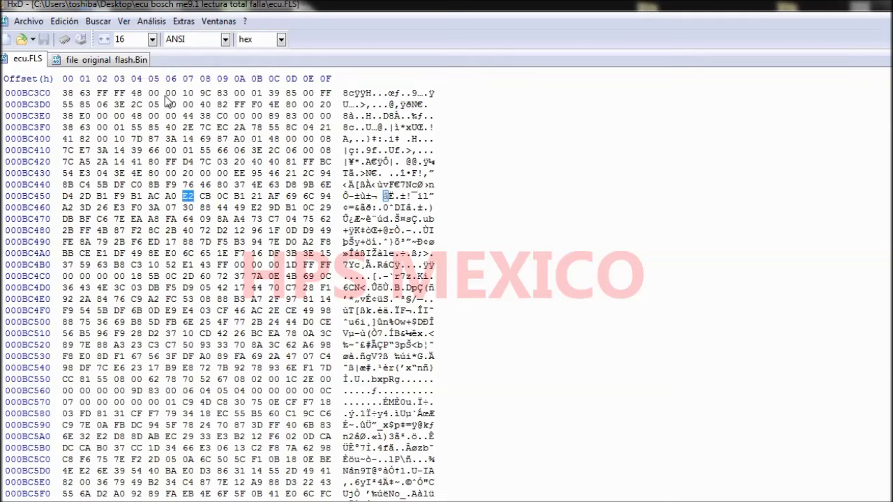
{"action": "left_click_drag", "start_coordinate": [67, 93], "coordinate": [282, 482]}
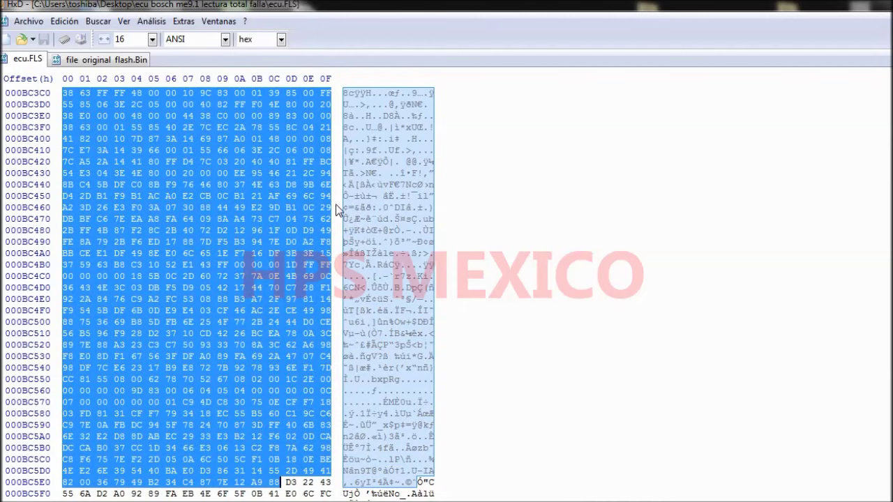
{"action": "left_click", "coordinate": [217, 219]}
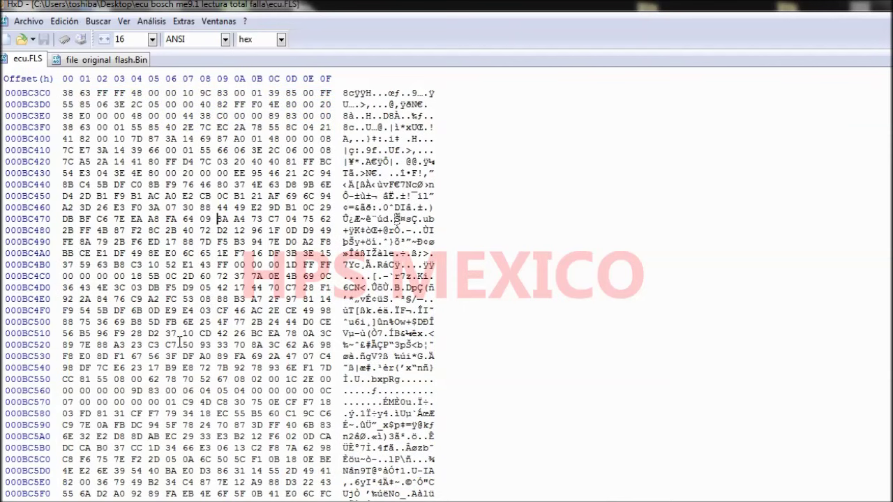
Step: Generate the Checksum-16 of the whole ecu.FLS file and highlight its result row
{"action": "left_click", "coordinate": [151, 21]}
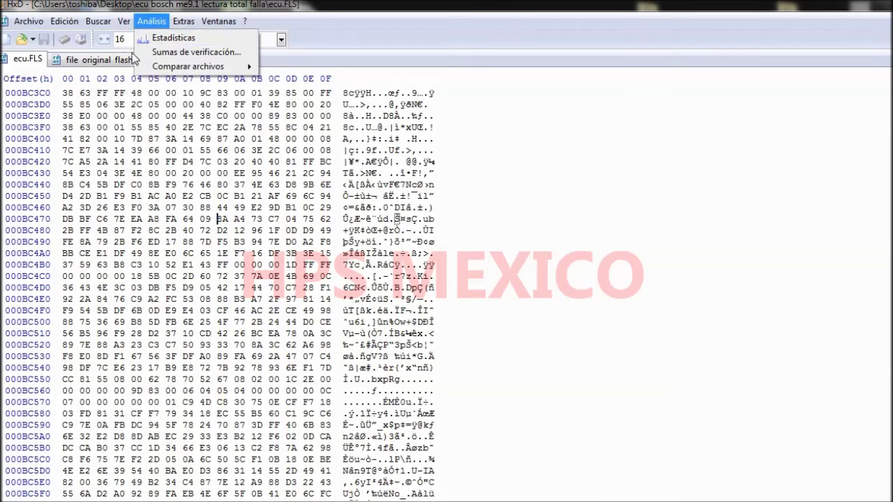
{"action": "left_click", "coordinate": [205, 53]}
{"action": "left_click", "coordinate": [395, 209]}
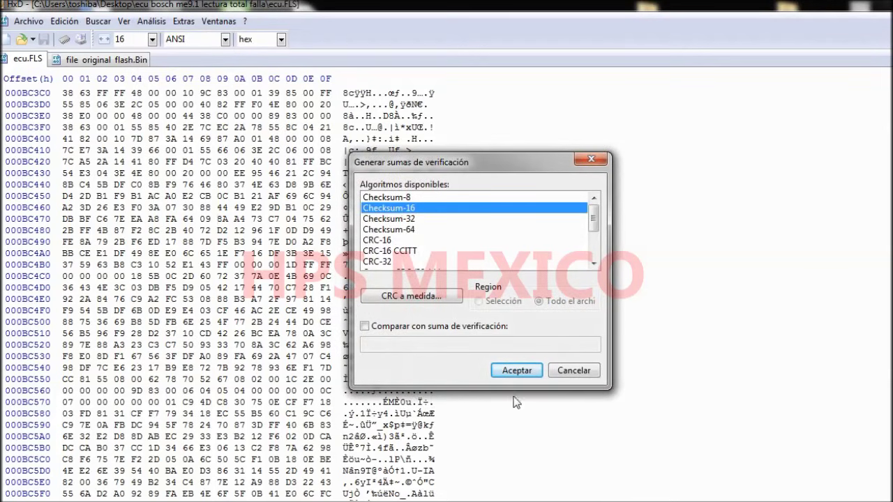
{"action": "left_click", "coordinate": [503, 372]}
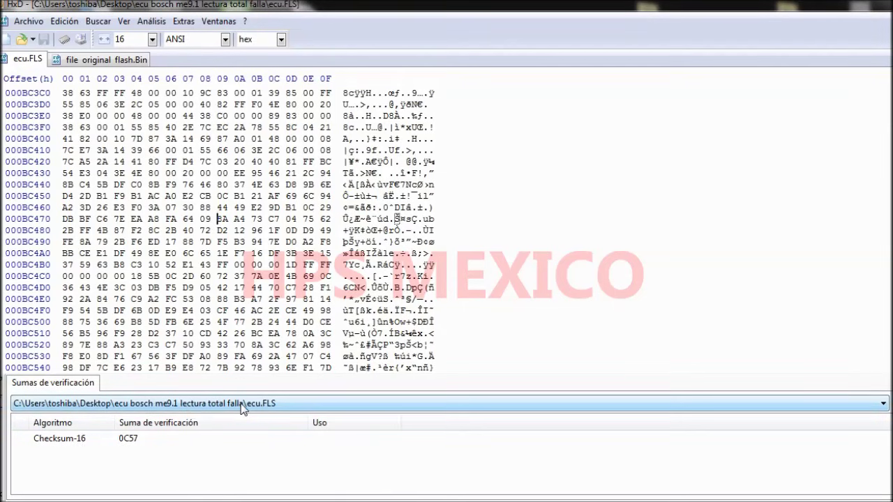
{"action": "left_click", "coordinate": [136, 439]}
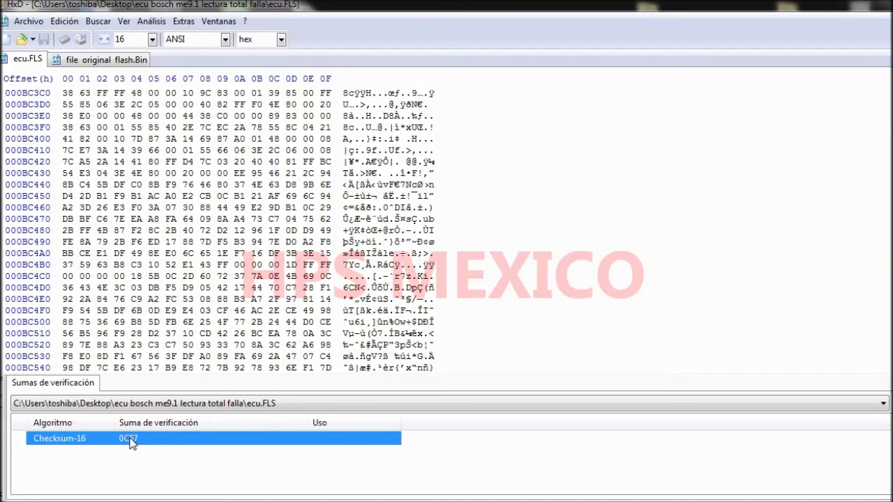
Step: Generate a Checksum-16 in file original flash.Bin with the region left on Selección, and highlight its result row
{"action": "left_click", "coordinate": [102, 61]}
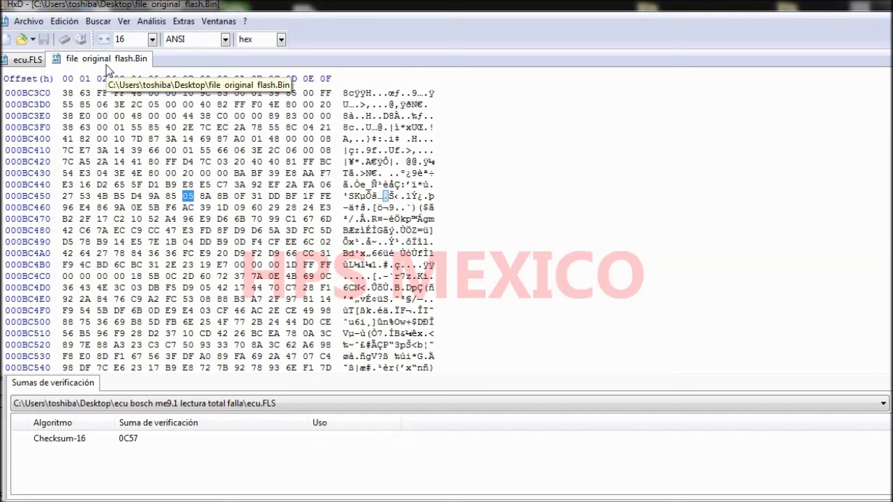
{"action": "left_click", "coordinate": [152, 21]}
{"action": "left_click", "coordinate": [185, 53]}
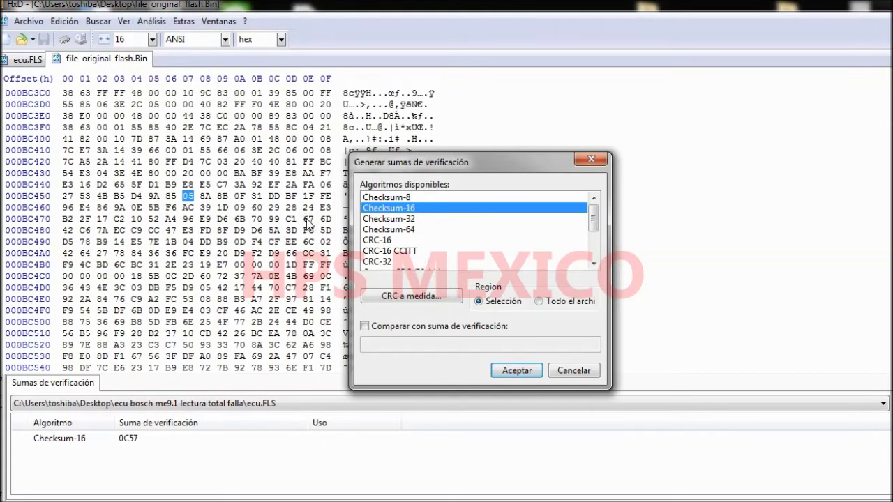
{"action": "left_click", "coordinate": [516, 371]}
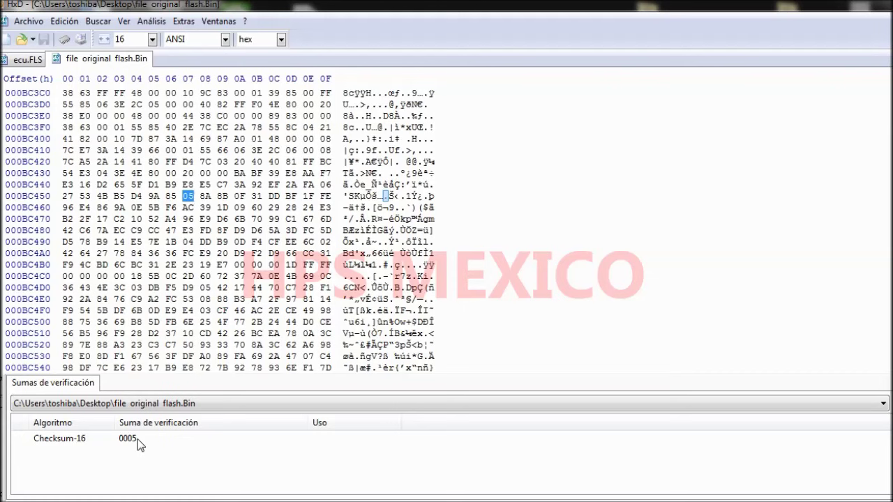
{"action": "left_click", "coordinate": [137, 439]}
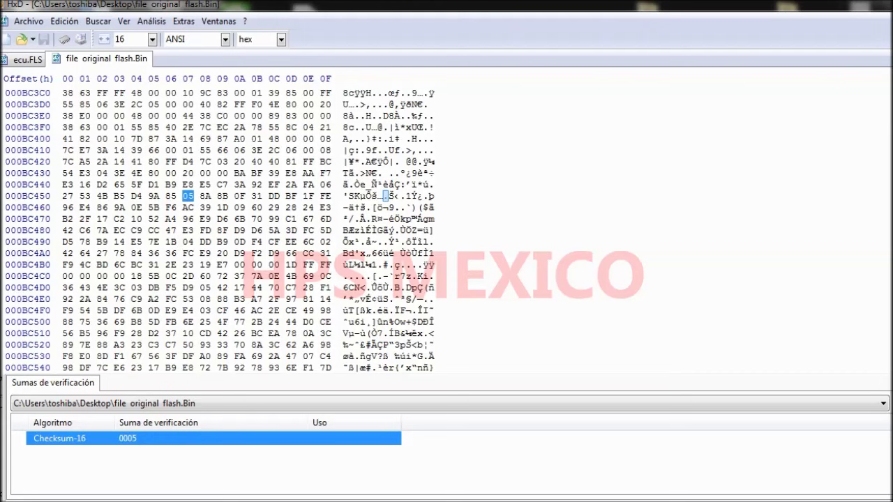
Step: Close file original flash.Bin and ecu.FLS, and exit HxD
{"action": "key", "text": "ctrl+w"}
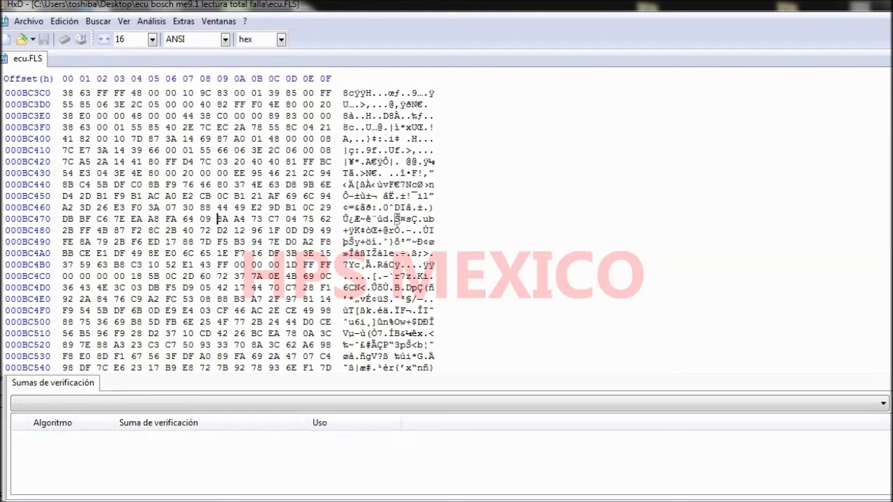
{"action": "key", "text": "ctrl+w"}
{"action": "left_click", "coordinate": [881, 5]}
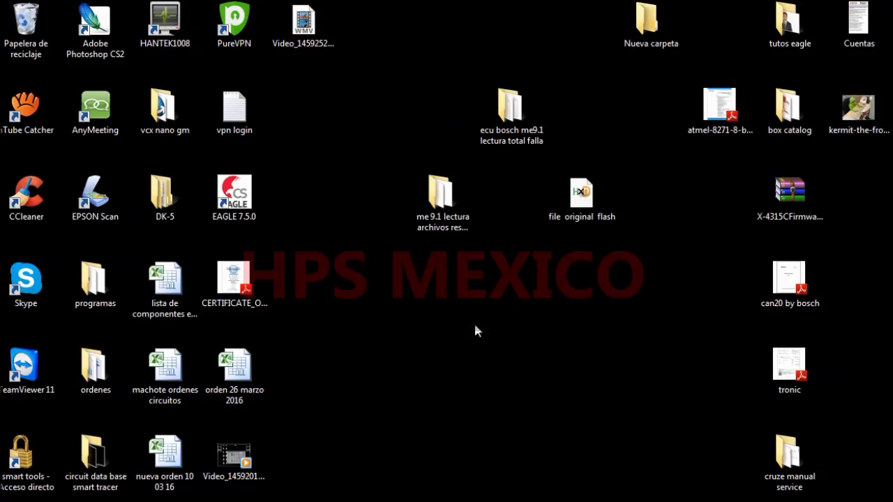
Step: Open file original flash from the desktop in HxD for a brief look and close the editor again
{"action": "double_click", "coordinate": [583, 209]}
{"action": "double_click", "coordinate": [586, 207]}
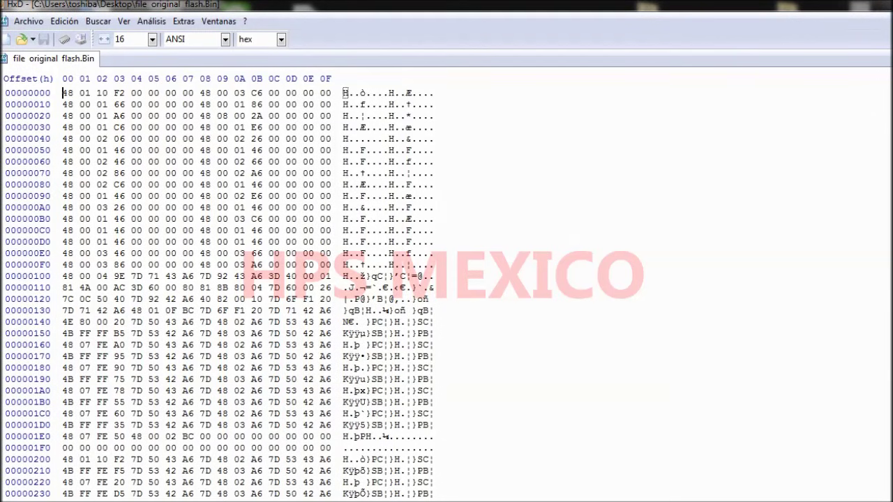
{"action": "left_click", "coordinate": [879, 3]}
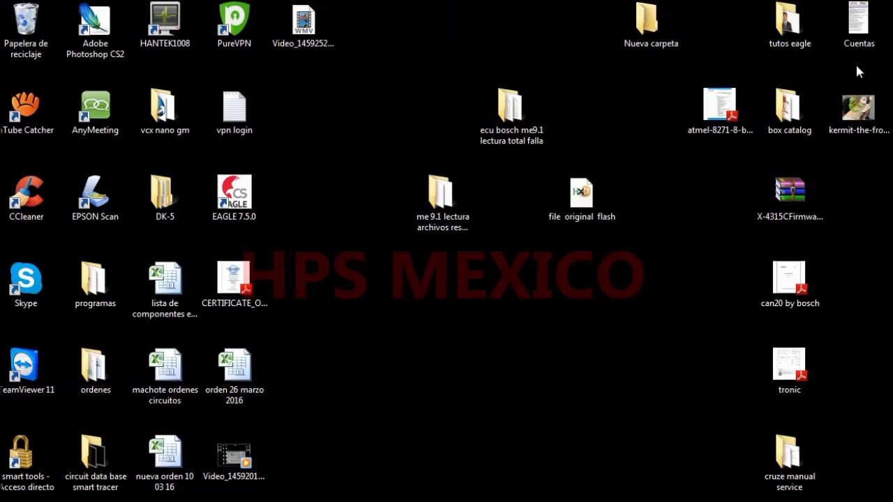
Step: Open the desktop folder me 9.1 lectura archivos restaurados to view its files
{"action": "left_click", "coordinate": [448, 226]}
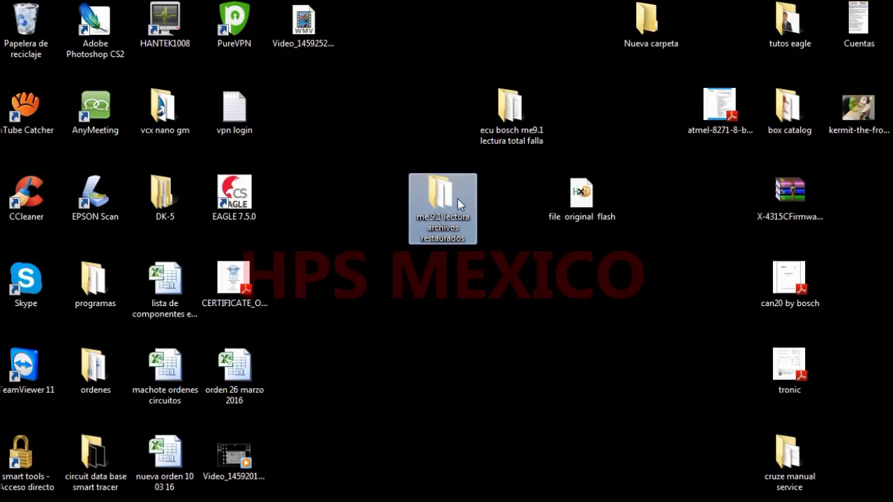
{"action": "mouse_move", "coordinate": [445, 199]}
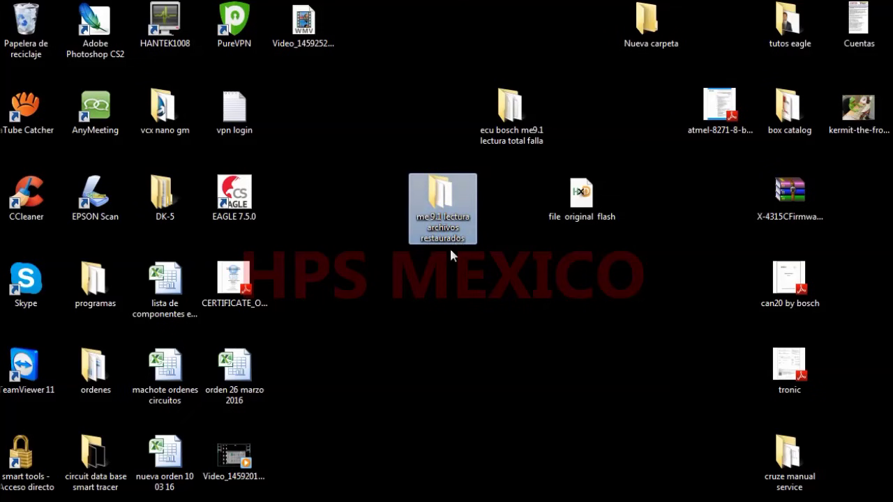
{"action": "double_click", "coordinate": [444, 205]}
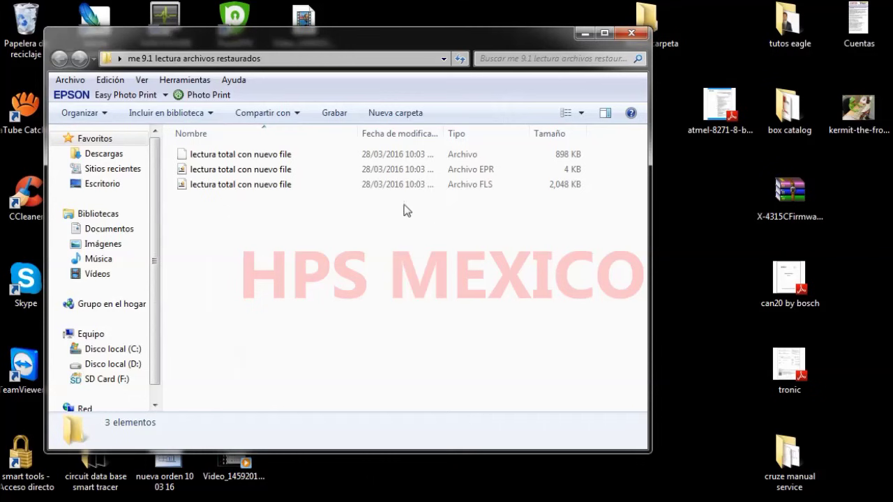
Step: Open the FLS file lectura total con nuevo file in HxD and view it alternately with file original flash.Bin
{"action": "left_click", "coordinate": [296, 188]}
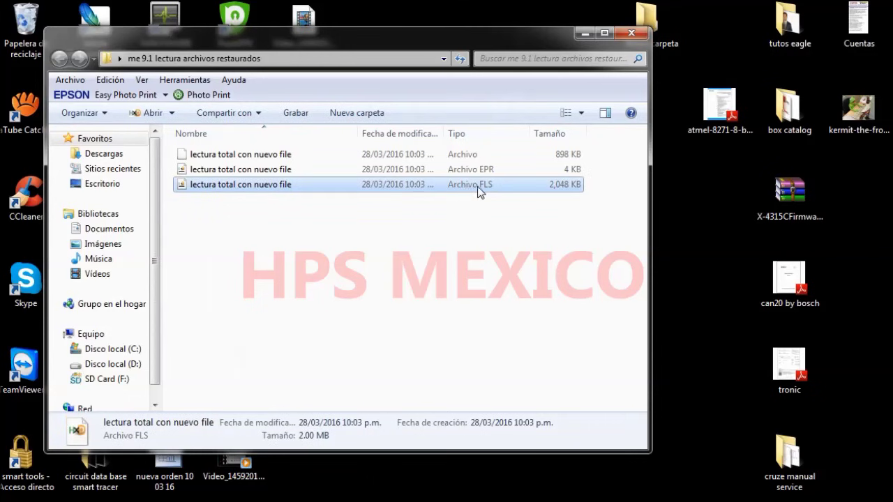
{"action": "double_click", "coordinate": [435, 185]}
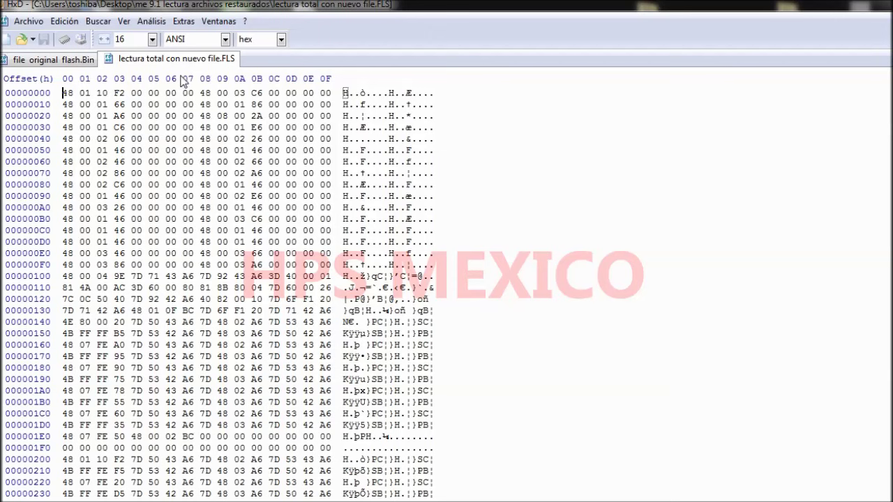
{"action": "left_click", "coordinate": [52, 60]}
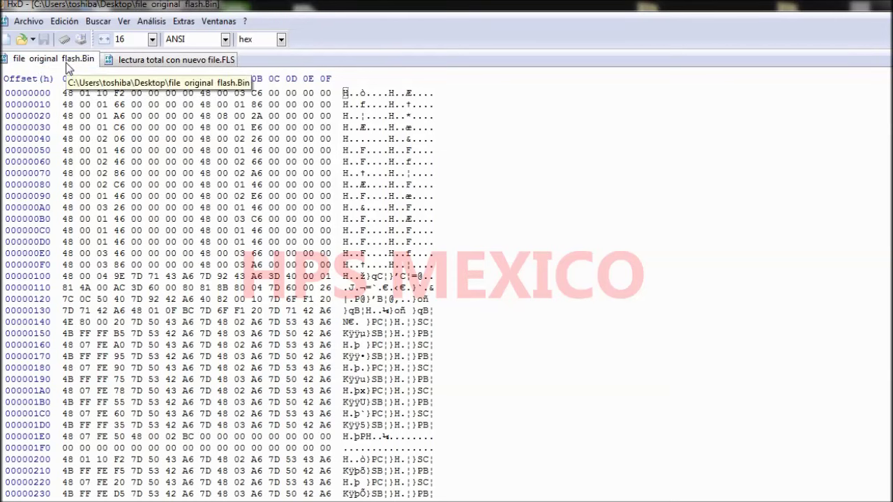
{"action": "left_click", "coordinate": [115, 61]}
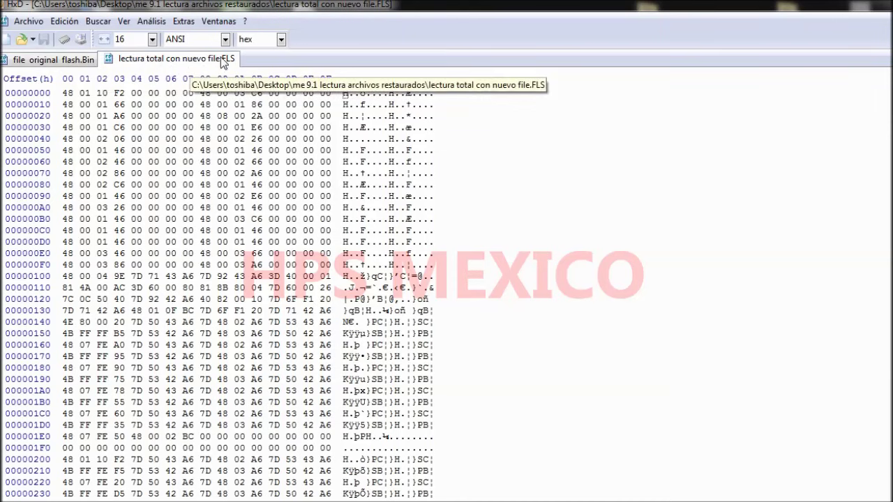
Step: Compare lectura total con nuevo file.FLS as the source with file original flash.Bin as the destination, and dismiss the result
{"action": "left_click", "coordinate": [155, 21]}
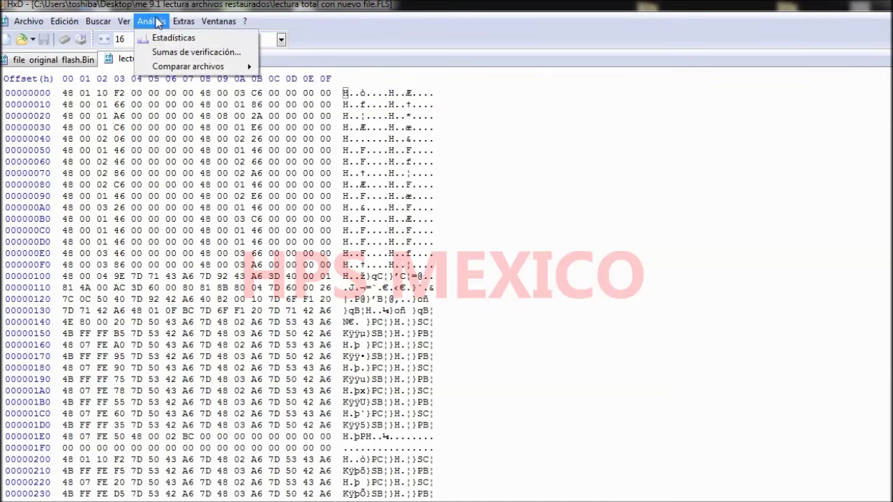
{"action": "mouse_move", "coordinate": [192, 63]}
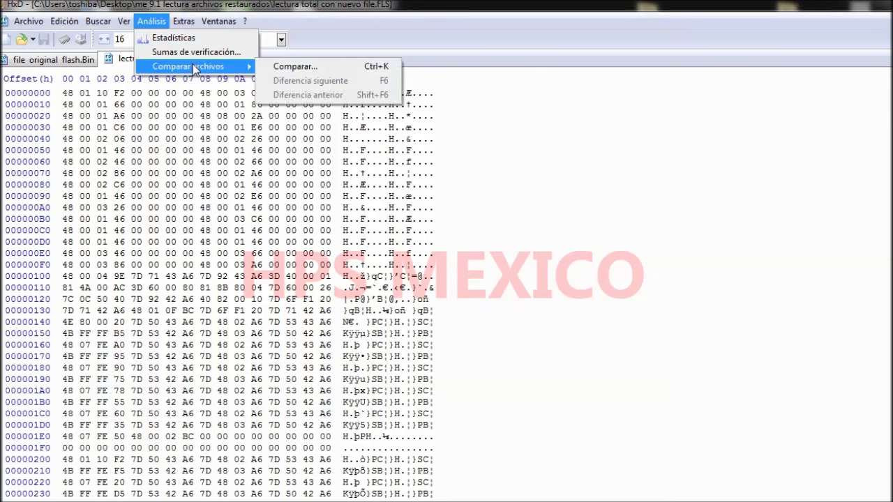
{"action": "left_click", "coordinate": [280, 67]}
{"action": "left_click", "coordinate": [519, 255]}
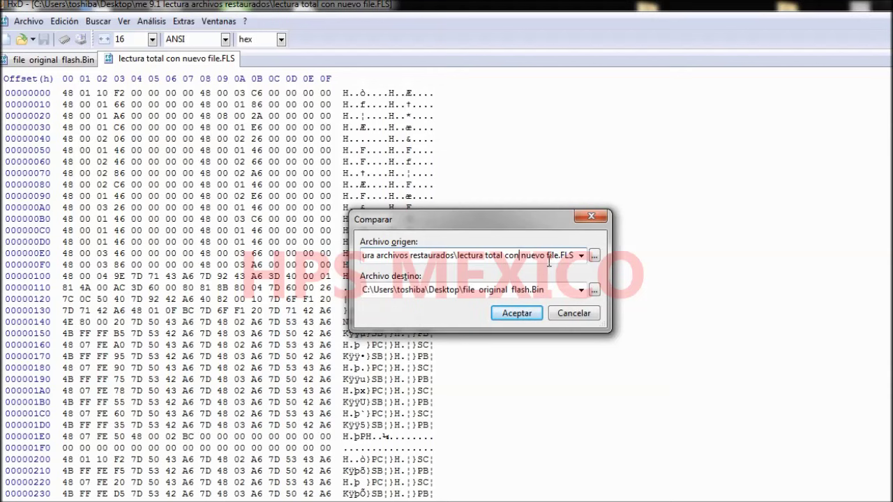
{"action": "left_click", "coordinate": [515, 296]}
{"action": "left_click", "coordinate": [518, 315]}
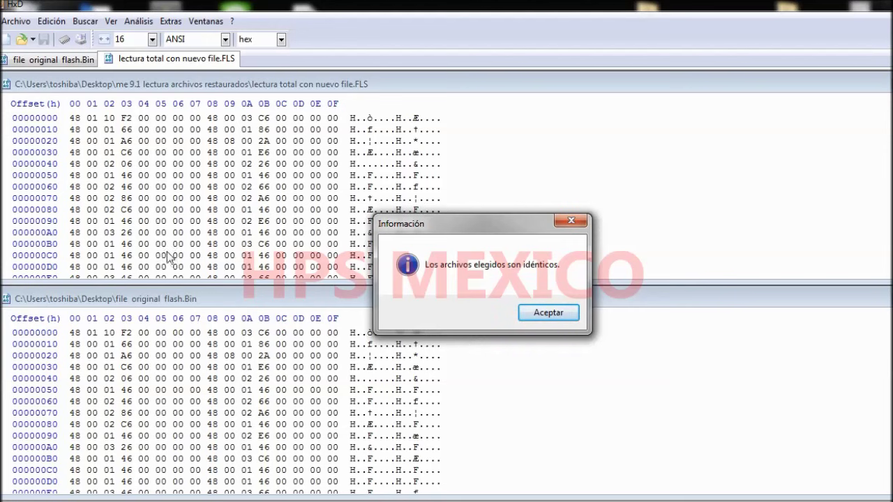
{"action": "left_click", "coordinate": [544, 314]}
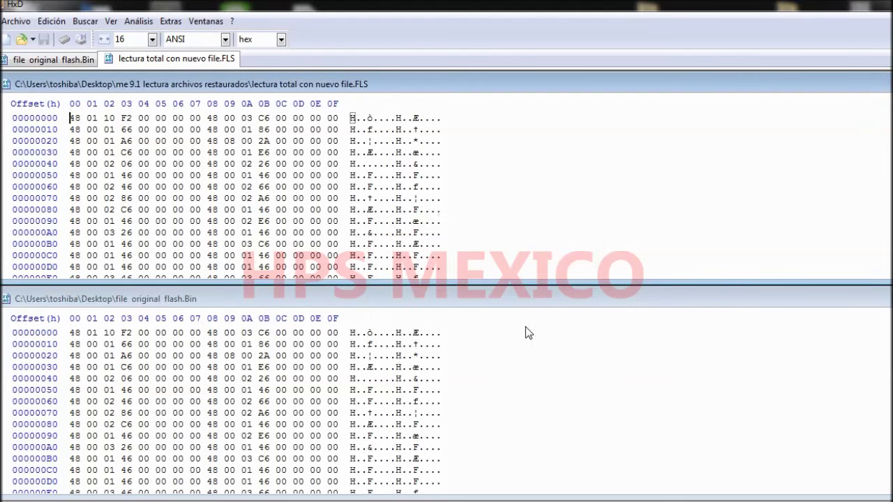
Step: Generate a Checksum-16 for the whole lectura total con nuevo file.FLS and briefly highlight its result row
{"action": "left_click", "coordinate": [136, 25]}
{"action": "mouse_move", "coordinate": [171, 64]}
{"action": "left_click", "coordinate": [184, 53]}
{"action": "left_click", "coordinate": [398, 208]}
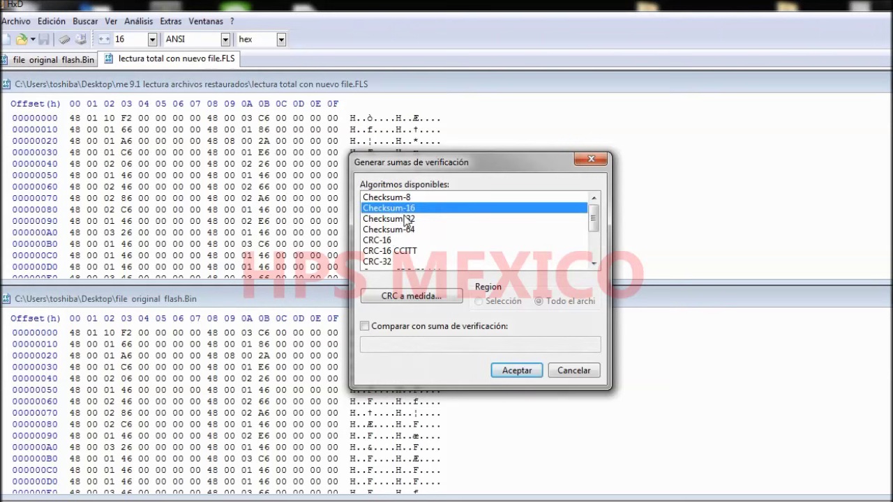
{"action": "left_click", "coordinate": [517, 371]}
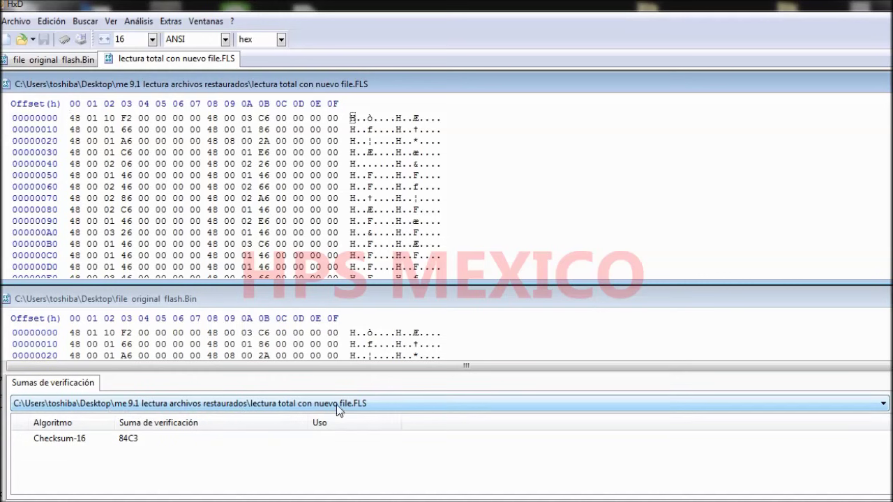
{"action": "left_click", "coordinate": [131, 439]}
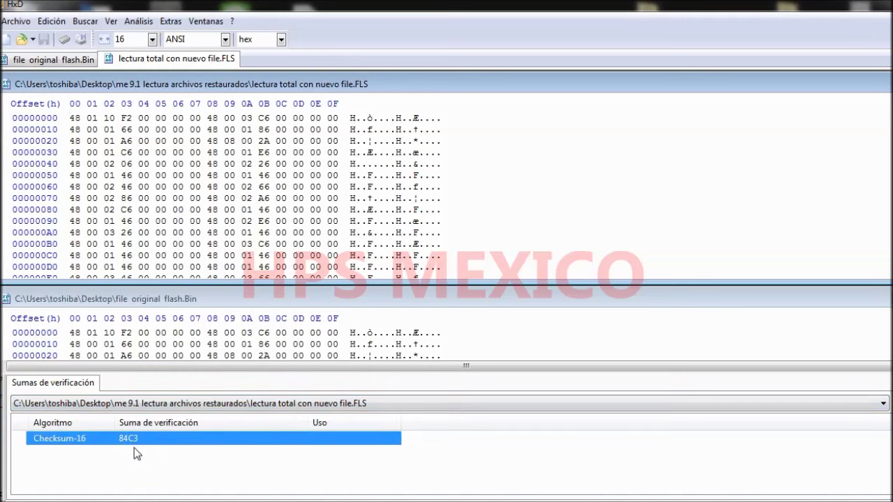
{"action": "left_click", "coordinate": [132, 450]}
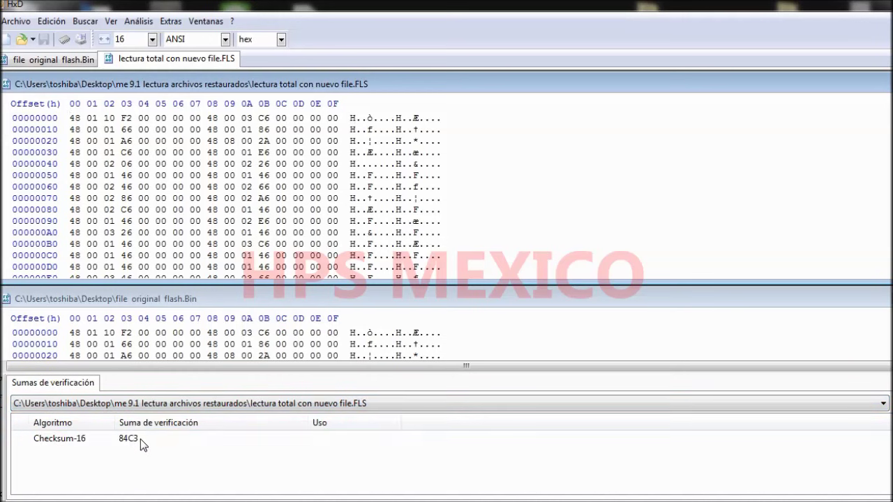
Step: Generate a Checksum-16 for file original flash.Bin, and close the editor and the folder window
{"action": "left_click", "coordinate": [144, 300]}
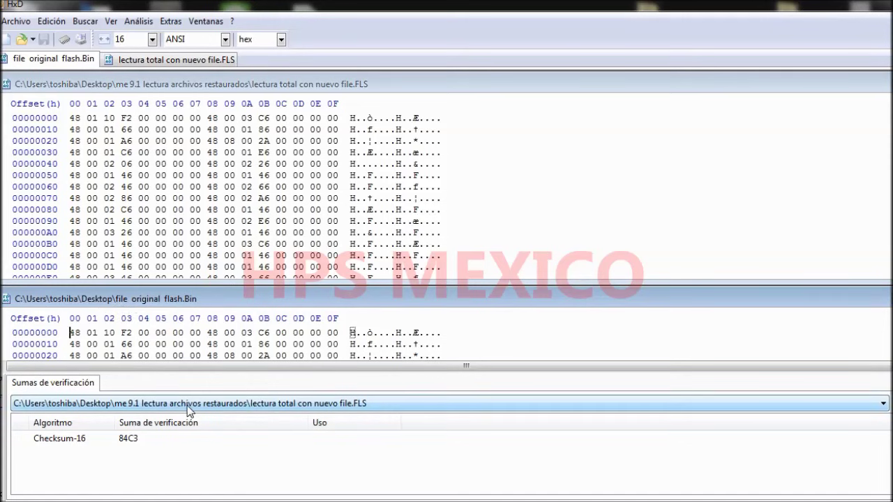
{"action": "left_click", "coordinate": [138, 22]}
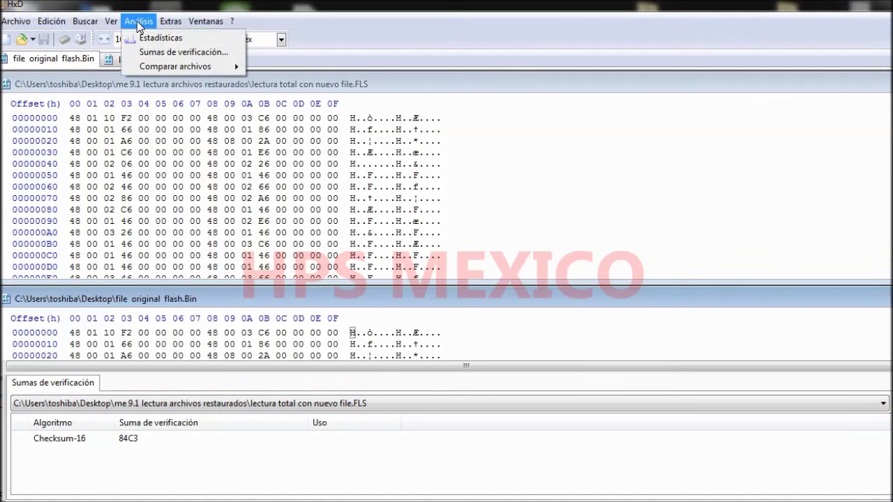
{"action": "left_click", "coordinate": [159, 52]}
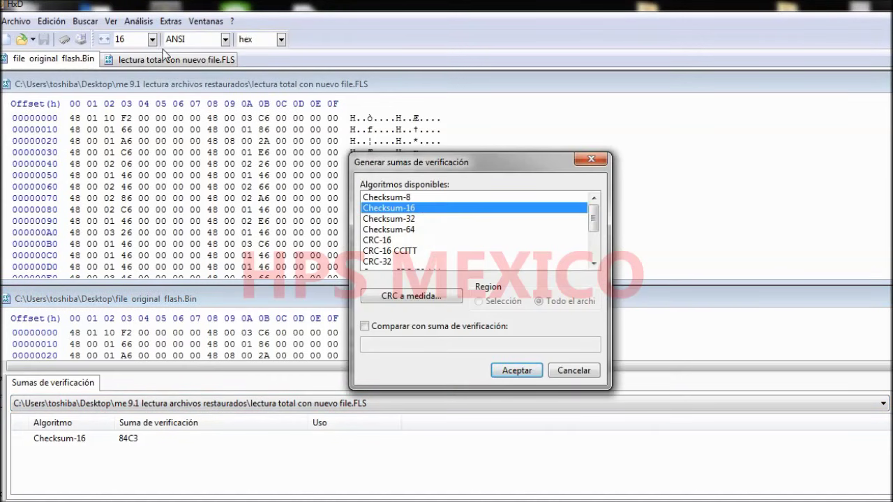
{"action": "left_click", "coordinate": [518, 370]}
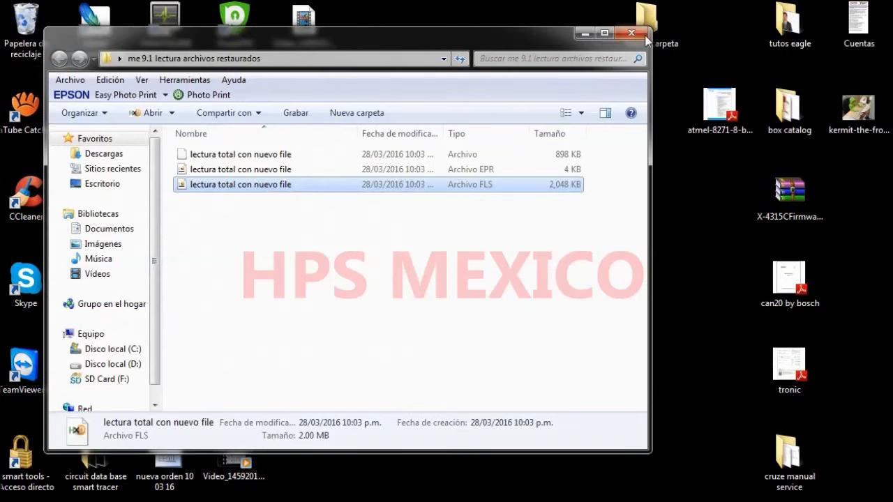
{"action": "left_click", "coordinate": [639, 32]}
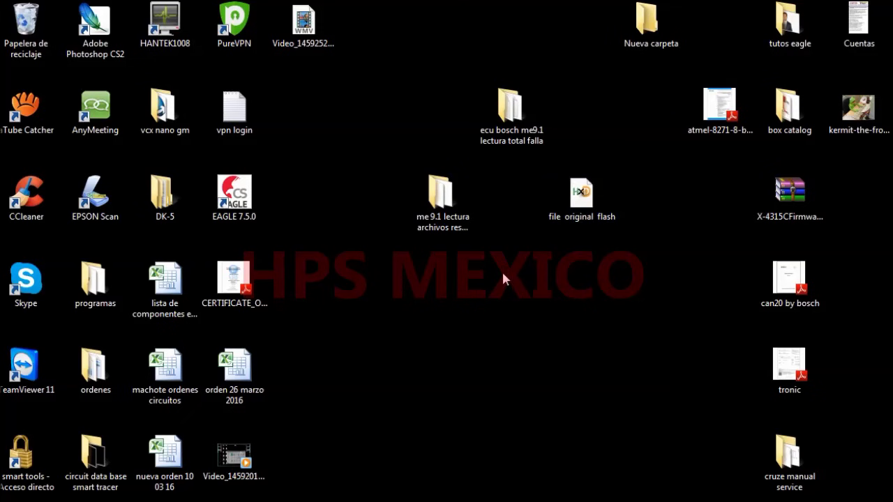
Step: Reopen the desktop folder me 9.1 lectura archivos restaurados and open its EPR file in HxD
{"action": "left_click", "coordinate": [446, 198]}
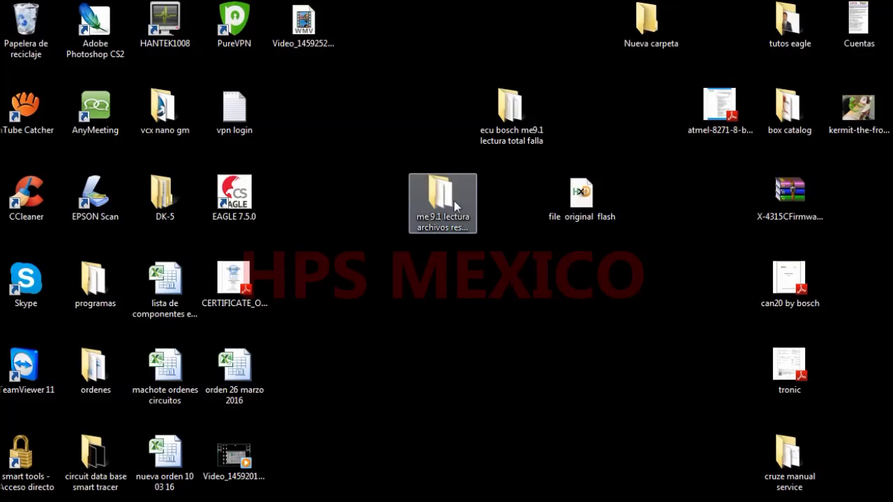
{"action": "double_click", "coordinate": [451, 205]}
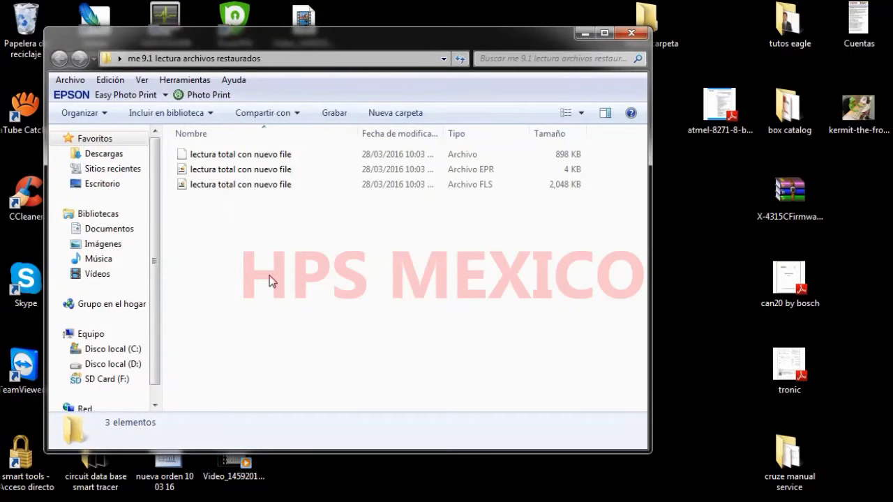
{"action": "double_click", "coordinate": [280, 174]}
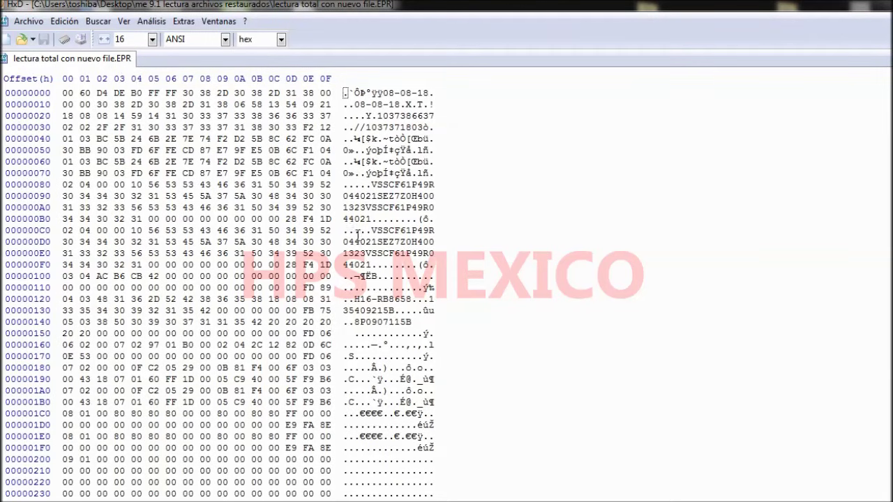
Step: Highlight the vehicle identification number in the EPR file's text, starting in row 00000080, and look through the remaining data
{"action": "left_click", "coordinate": [377, 185]}
{"action": "mouse_move", "coordinate": [376, 185]}
{"action": "left_mouse_down"}
{"action": "mouse_move", "coordinate": [427, 186]}
{"action": "mouse_move", "coordinate": [438, 197]}
{"action": "mouse_move", "coordinate": [379, 197]}
{"action": "left_mouse_up"}
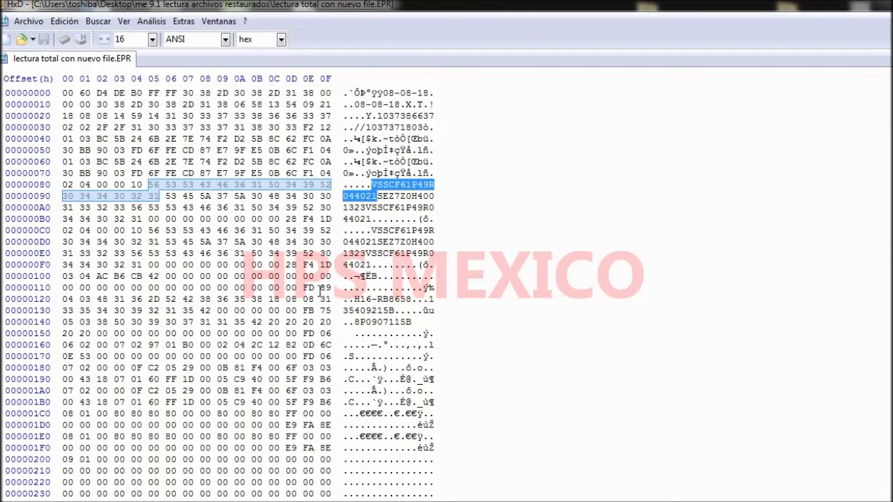
{"action": "scroll", "coordinate": [320, 293], "scroll_direction": "down", "scroll_amount": 2}
{"action": "scroll", "coordinate": [344, 282], "scroll_direction": "down", "scroll_amount": 20}
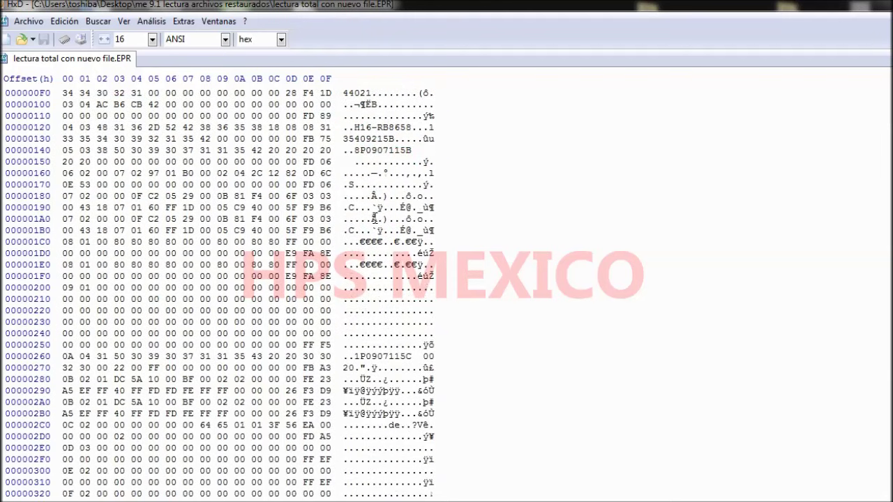
{"action": "scroll", "coordinate": [364, 233], "scroll_direction": "up", "scroll_amount": 20}
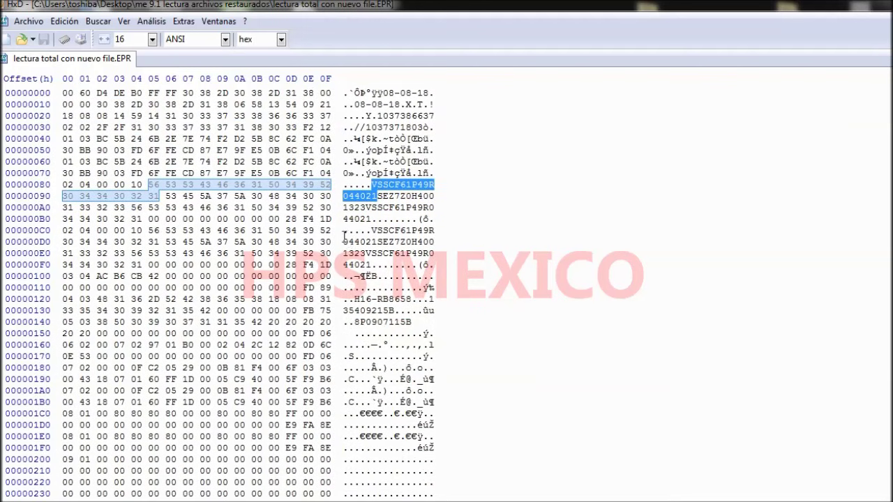
Step: Examine the matching bytes in columns 0F and 09 of rows 00000050 and 00000070 by highlighting them in turn
{"action": "left_click_drag", "start_coordinate": [320, 150], "coordinate": [332, 151]}
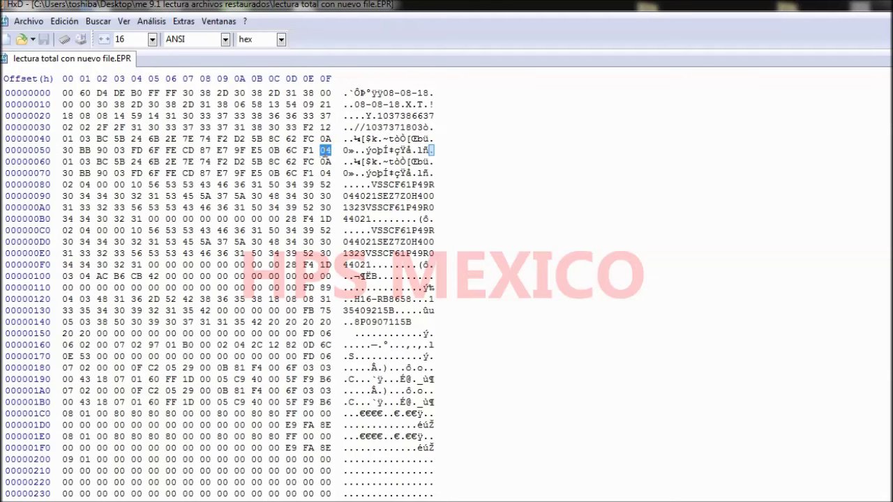
{"action": "mouse_move", "coordinate": [321, 173]}
{"action": "left_mouse_down"}
{"action": "mouse_move", "coordinate": [332, 173]}
{"action": "mouse_move", "coordinate": [330, 150]}
{"action": "mouse_move", "coordinate": [331, 173]}
{"action": "left_mouse_up"}
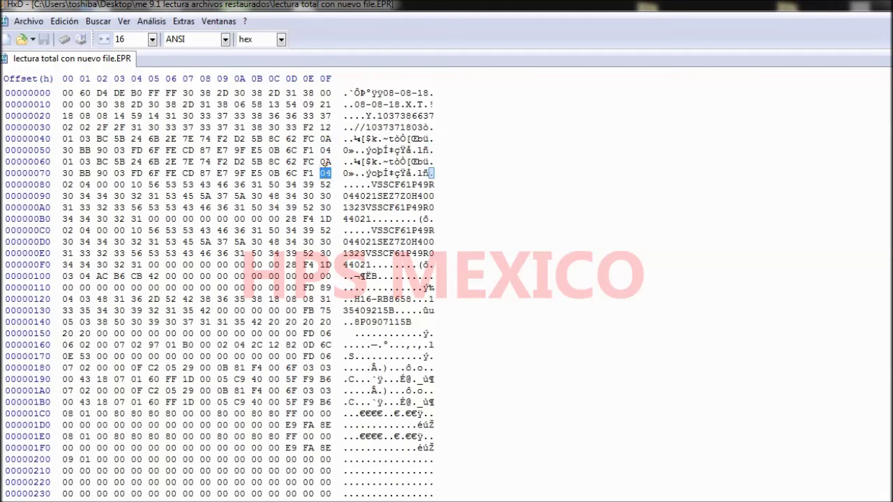
{"action": "left_click", "coordinate": [328, 150]}
{"action": "left_click", "coordinate": [328, 174]}
{"action": "type", "text": "7"}
{"action": "key", "text": "ctrl+z"}
{"action": "left_click", "coordinate": [219, 150]}
{"action": "key", "text": "Down"}
{"action": "key", "text": "Down"}
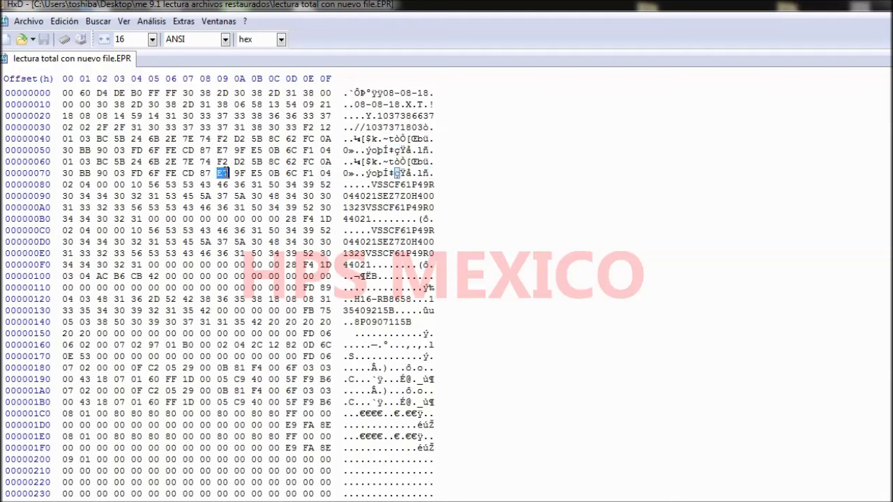
{"action": "left_click", "coordinate": [218, 150]}
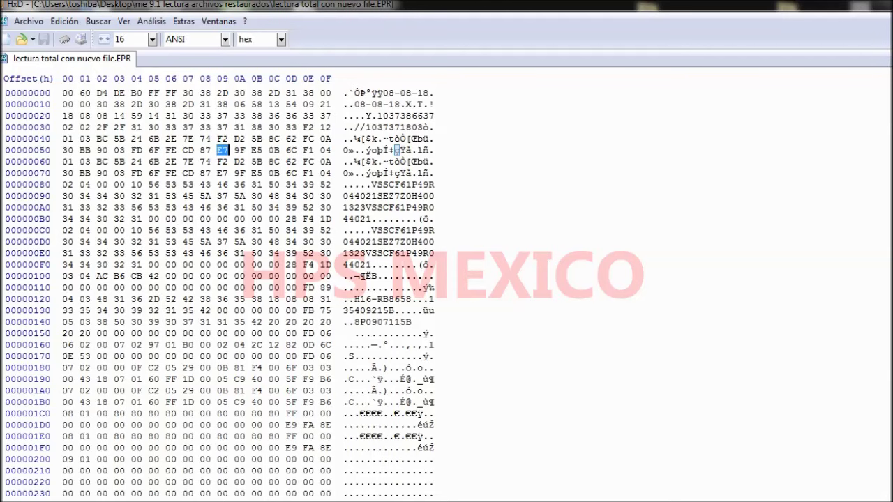
Step: Close HxD and the me 9.1 lectura archivos restaurados folder window
{"action": "key", "text": "alt+F4"}
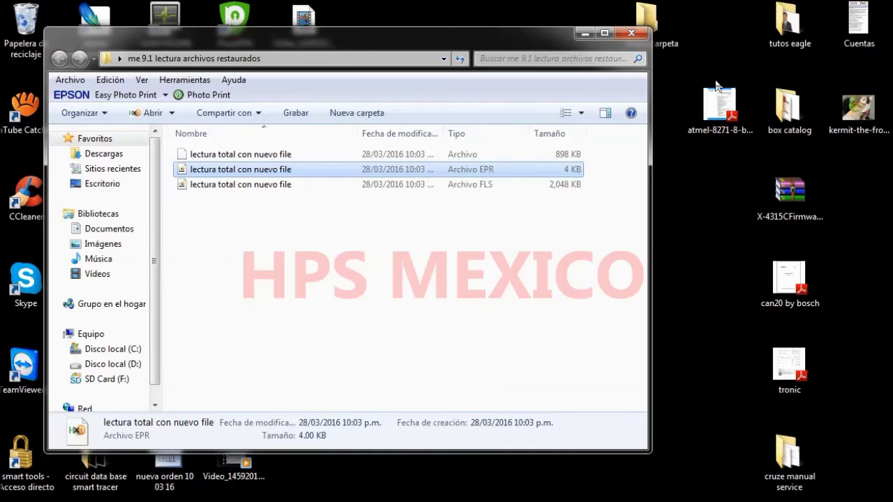
{"action": "left_click", "coordinate": [630, 35]}
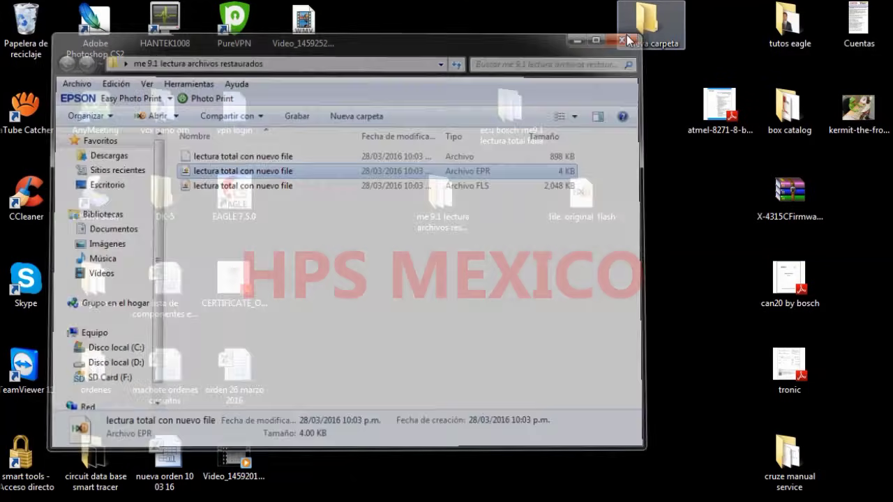